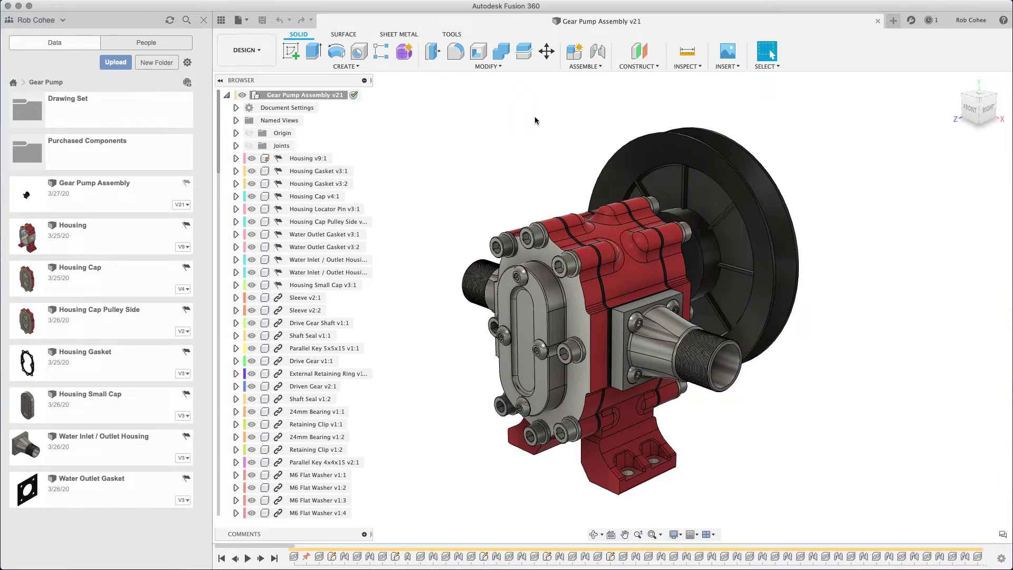
# - Examine the gear pump assembly, switch to the Animation workspace, and view its exploded components from another angle
pyautogui.click(996, 99)
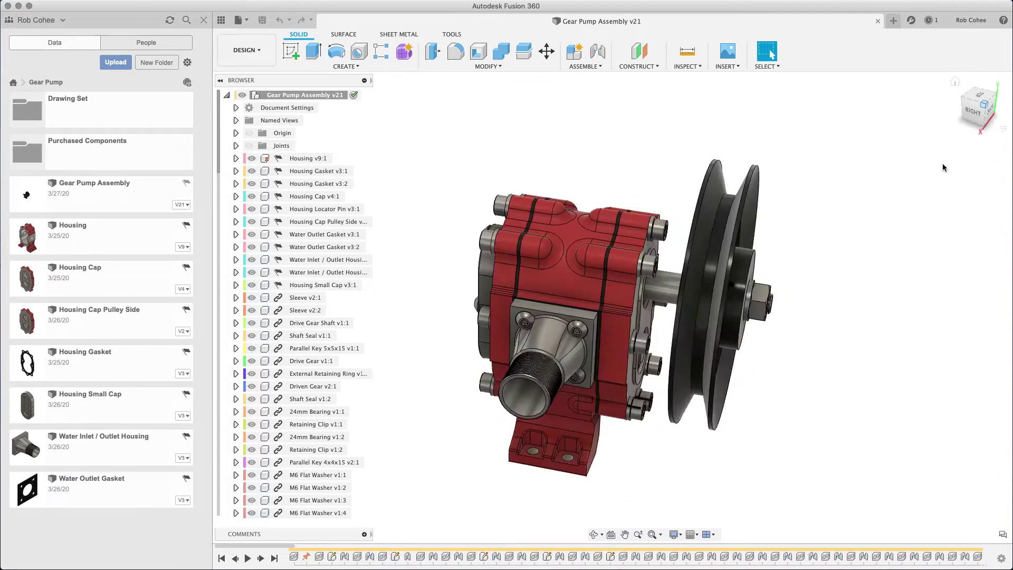
pyautogui.keyDown('shift'); pyautogui.moveTo(900, 271); pyautogui.dragTo(904, 250, button='middle'); pyautogui.keyUp('shift')
pyautogui.keyDown('shift'); pyautogui.moveTo(845, 308); pyautogui.dragTo(828, 333, button='middle'); pyautogui.keyUp('shift')
pyautogui.click(246, 49)
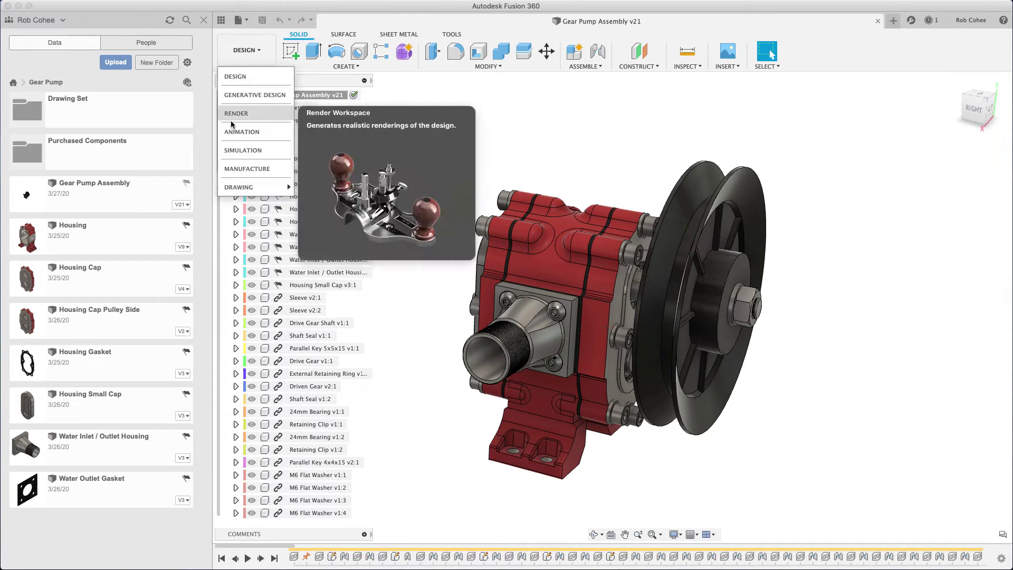
pyautogui.click(248, 132)
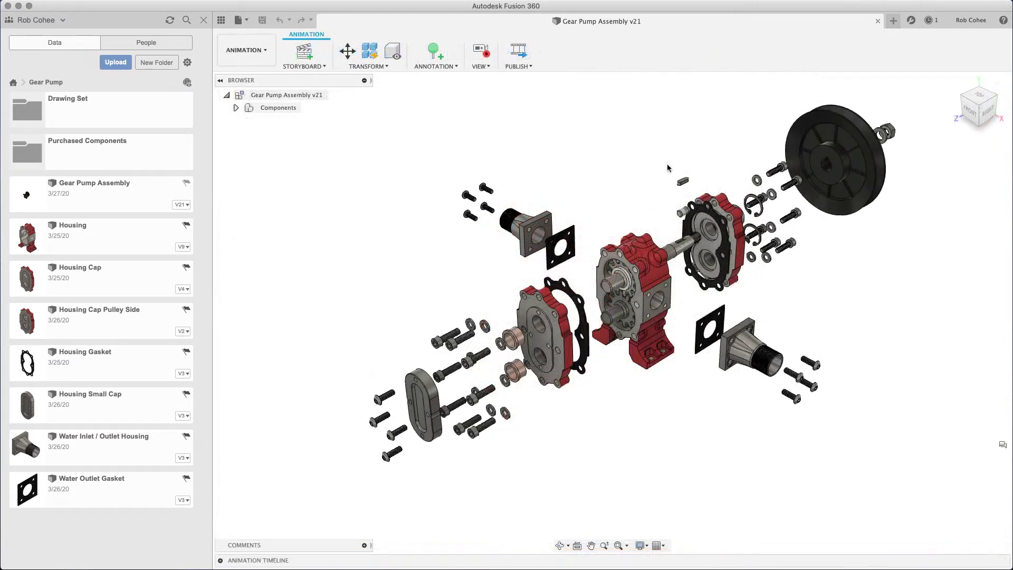
pyautogui.click(996, 100)
pyautogui.moveTo(893, 177); pyautogui.dragTo(880, 163, button='middle')
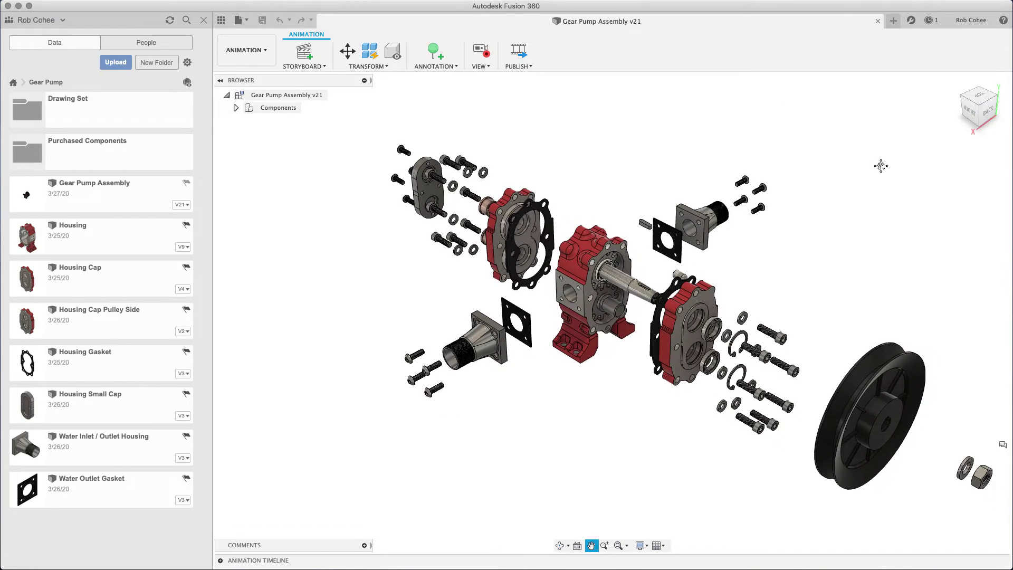
pyautogui.scroll(5, 649, 280)
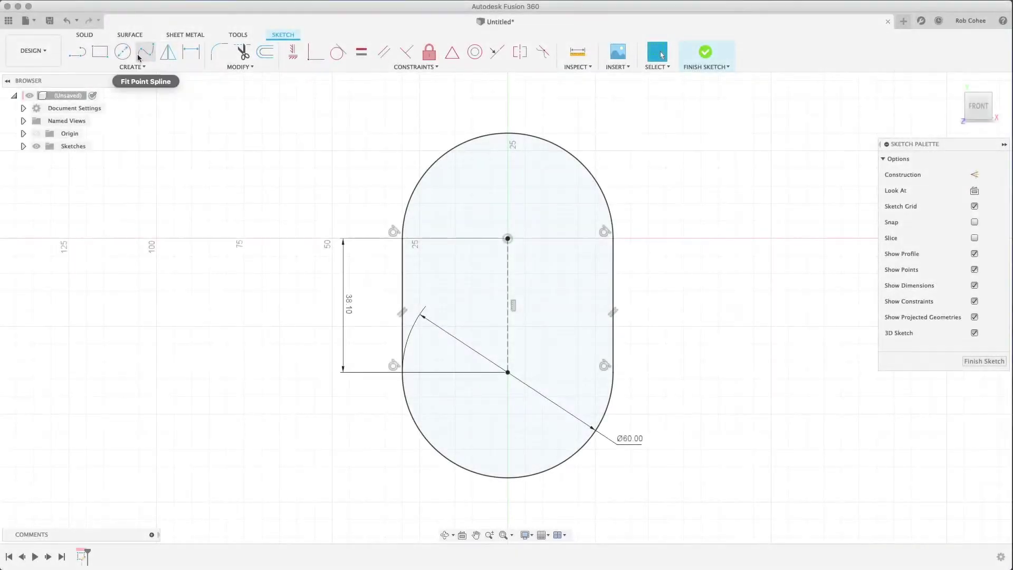
# - Draw two center-diameter circles inside the slot, one about 33 mm on its upper center point and a similar one on its lower center point
pyautogui.click(122, 51)
pyautogui.click(508, 239)
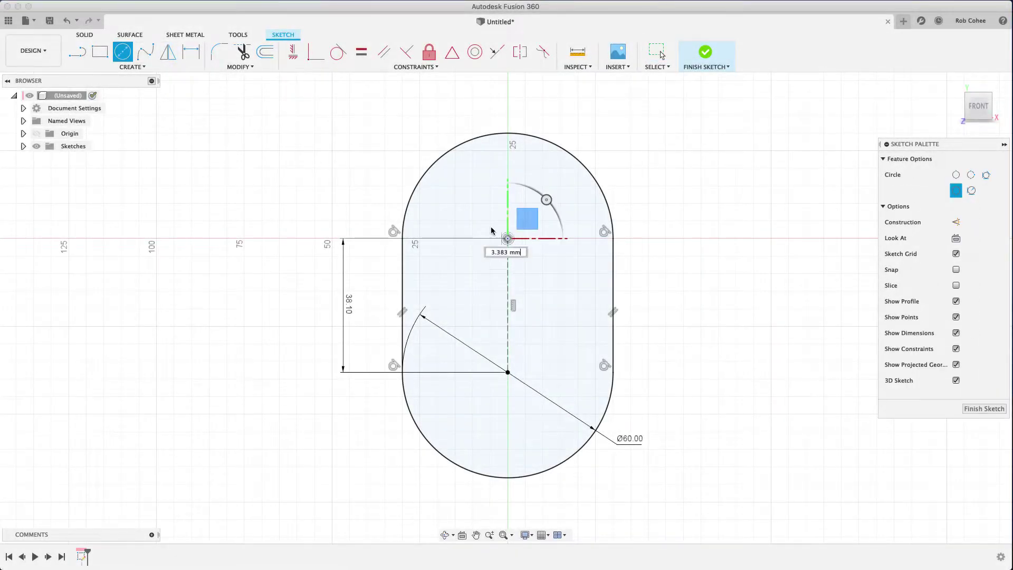
pyautogui.click(448, 257)
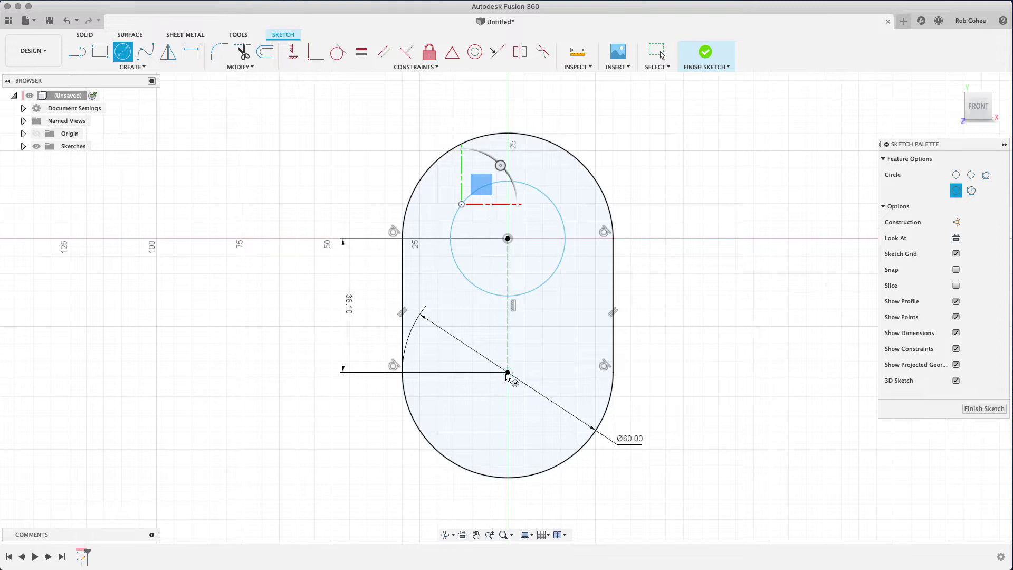
pyautogui.click(508, 372)
pyautogui.click(471, 411)
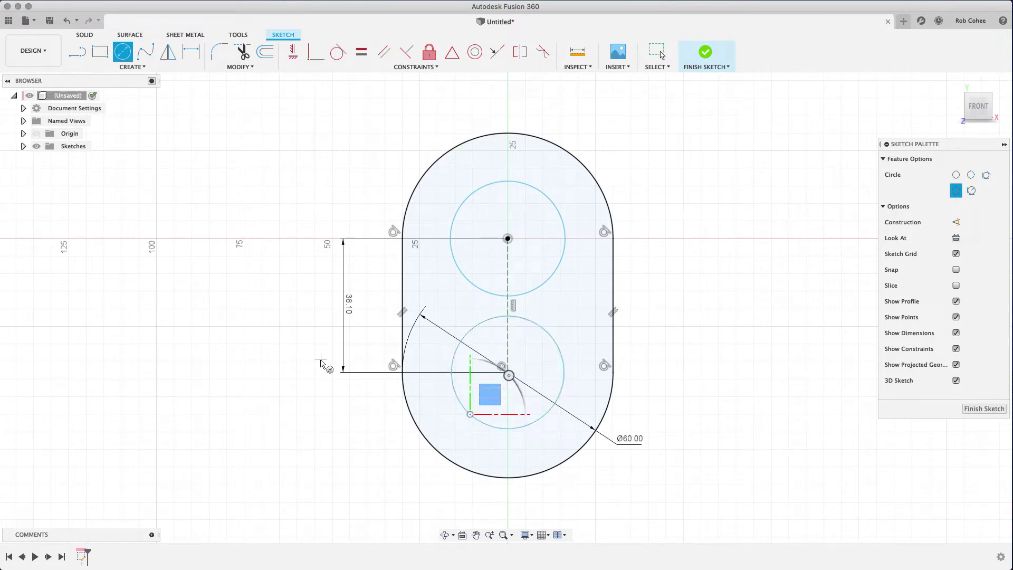
pyautogui.rightClick(257, 324)
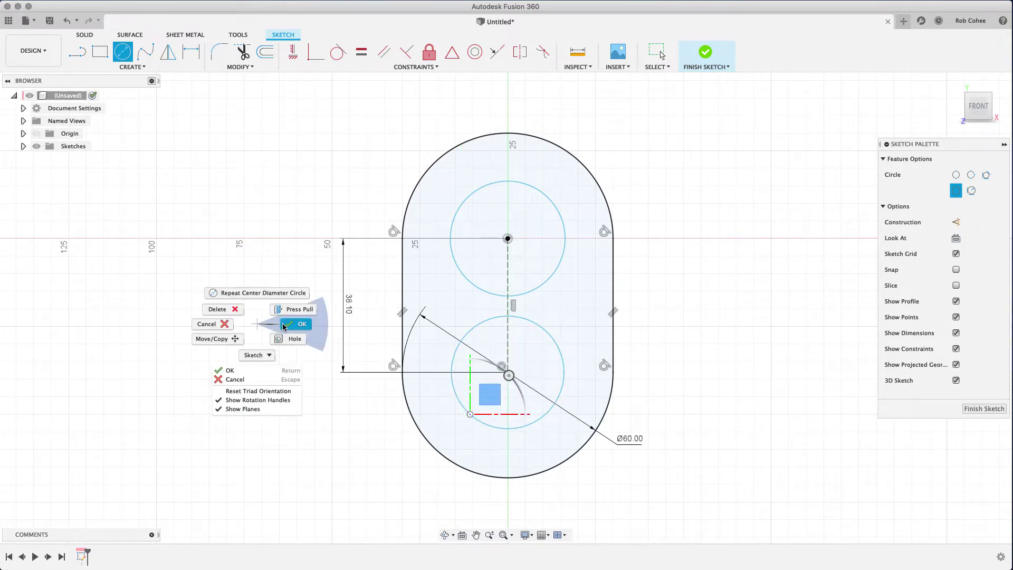
pyautogui.click(285, 326)
# - Dimension the upper circle by its radius and set it to 22.225 mm
pyautogui.press('d')
pyautogui.rightClick(404, 149)
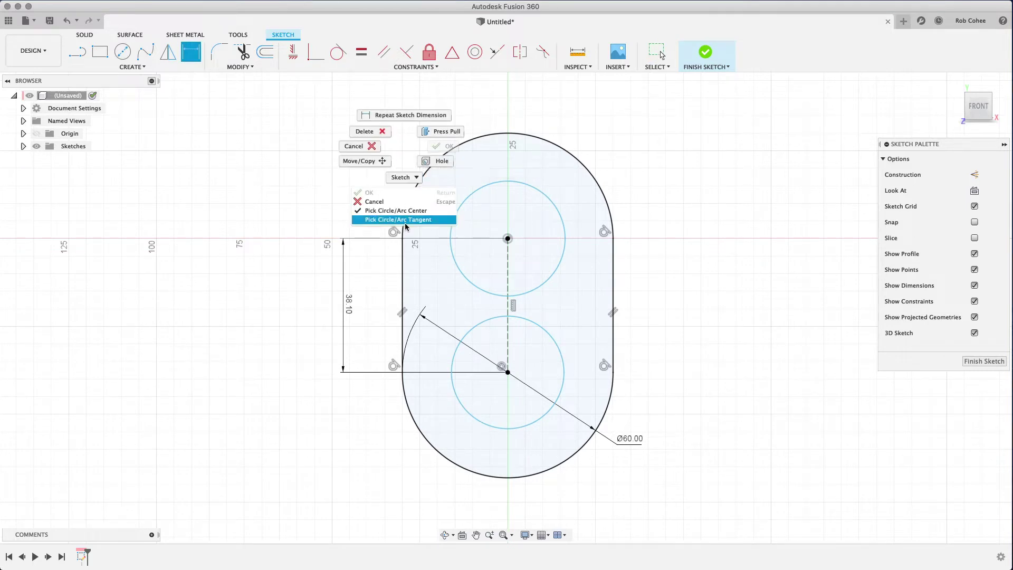
pyautogui.click(403, 140)
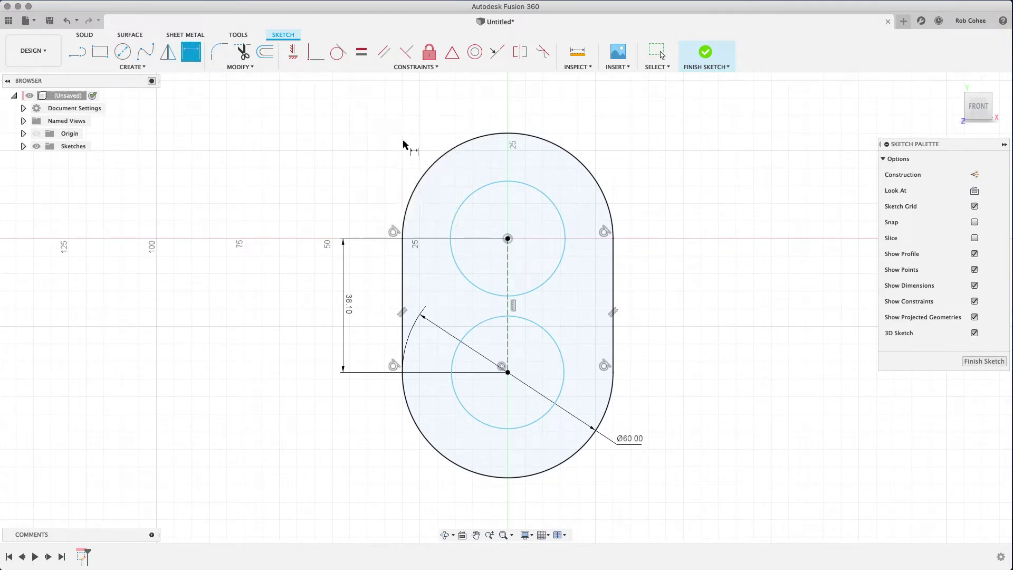
pyautogui.click(468, 202)
pyautogui.rightClick(450, 227)
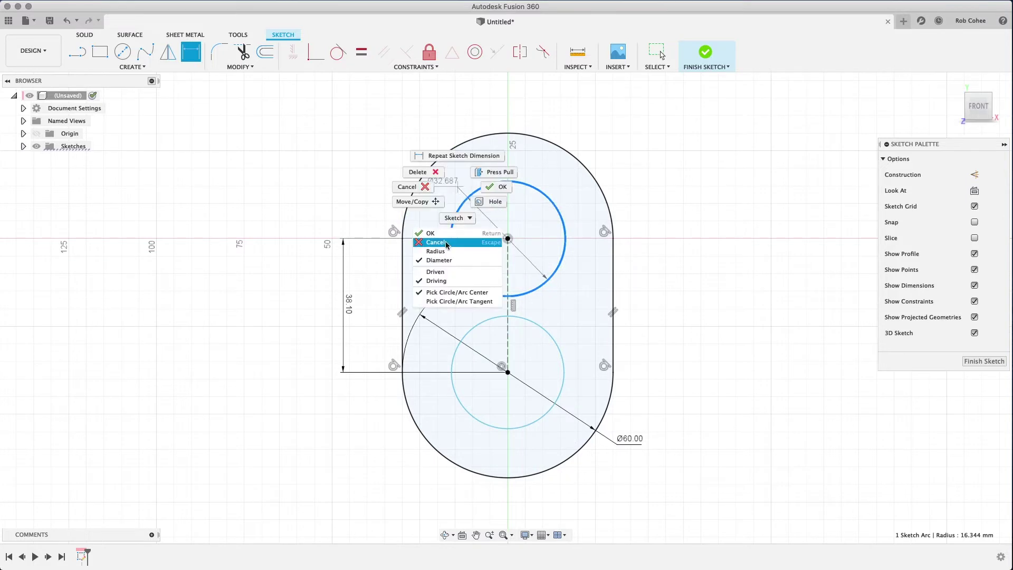
pyautogui.click(429, 303)
pyautogui.click(399, 153)
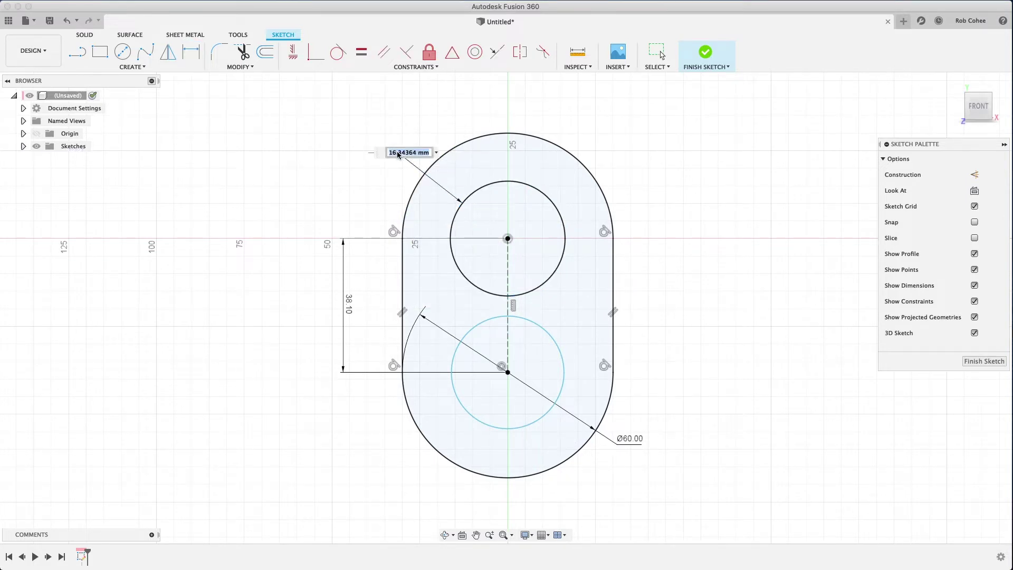
pyautogui.write('22.225')
pyautogui.press('Return')
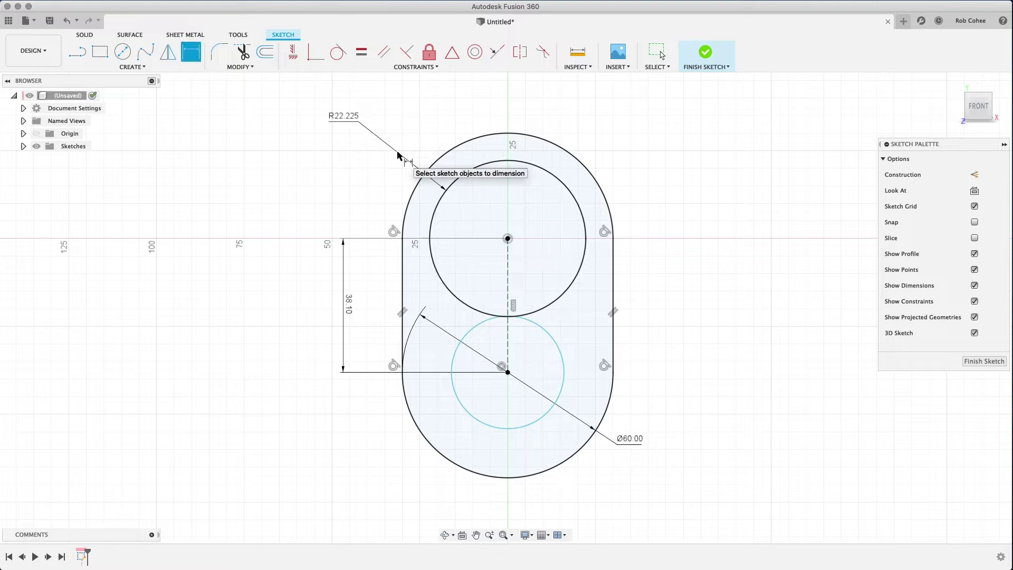
pyautogui.rightClick(364, 178)
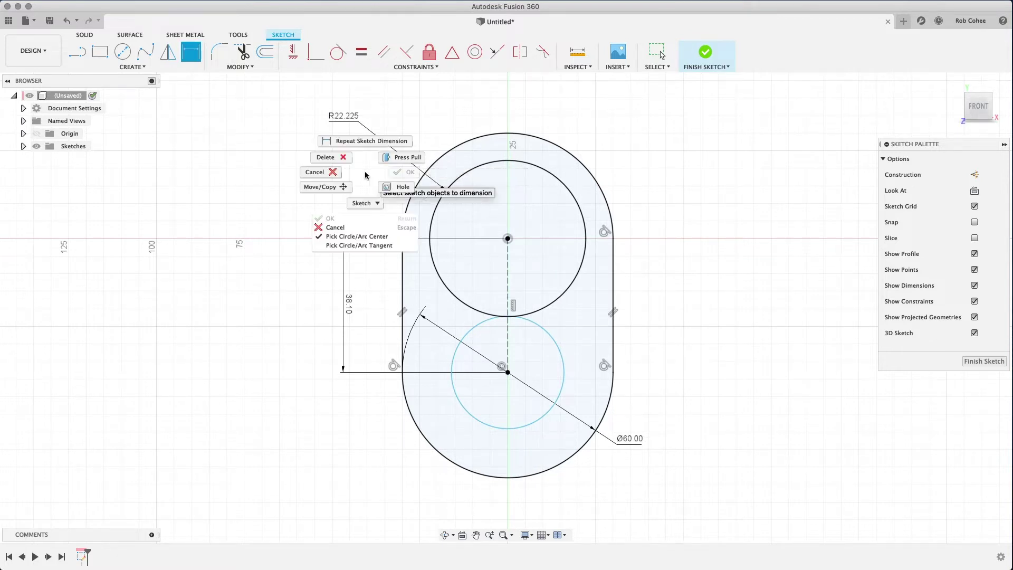
pyautogui.click(335, 173)
# - Apply an Equal constraint between the upper and lower circles
pyautogui.click(361, 52)
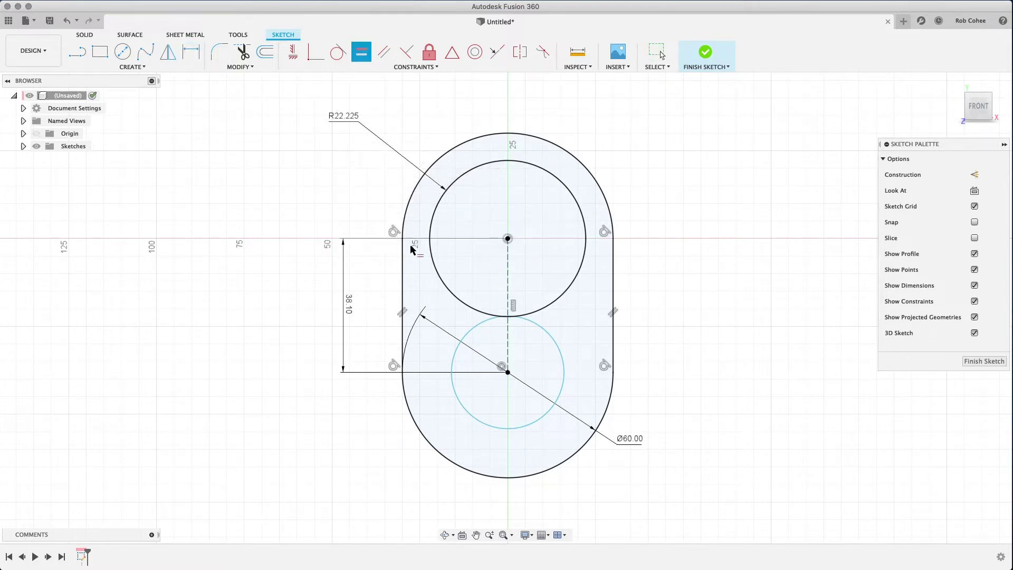
pyautogui.click(438, 280)
pyautogui.click(469, 334)
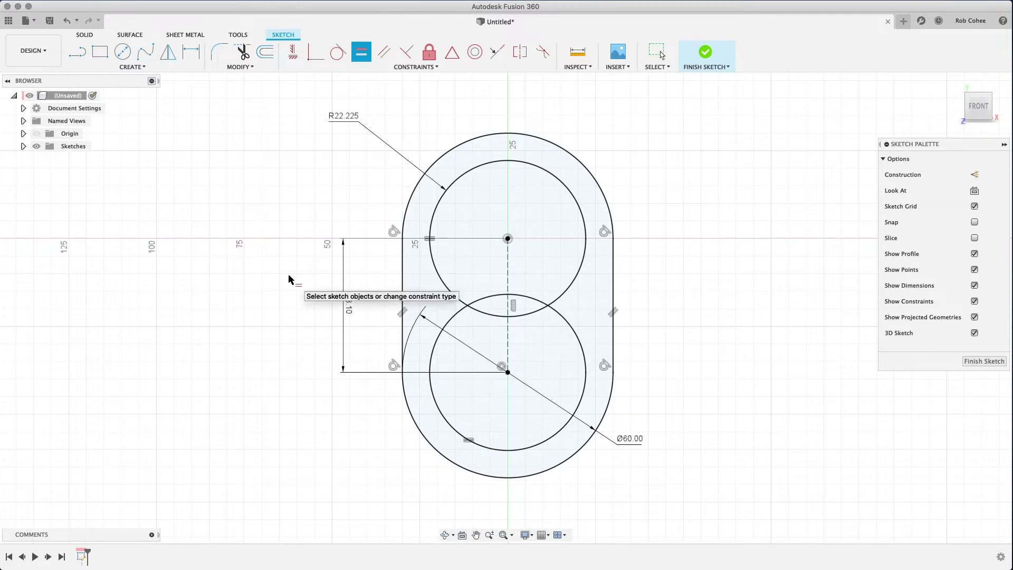
# - Draw two vertical lines about 6 mm long joining the upper and lower circles, one on each side of their crossing
pyautogui.press('l')
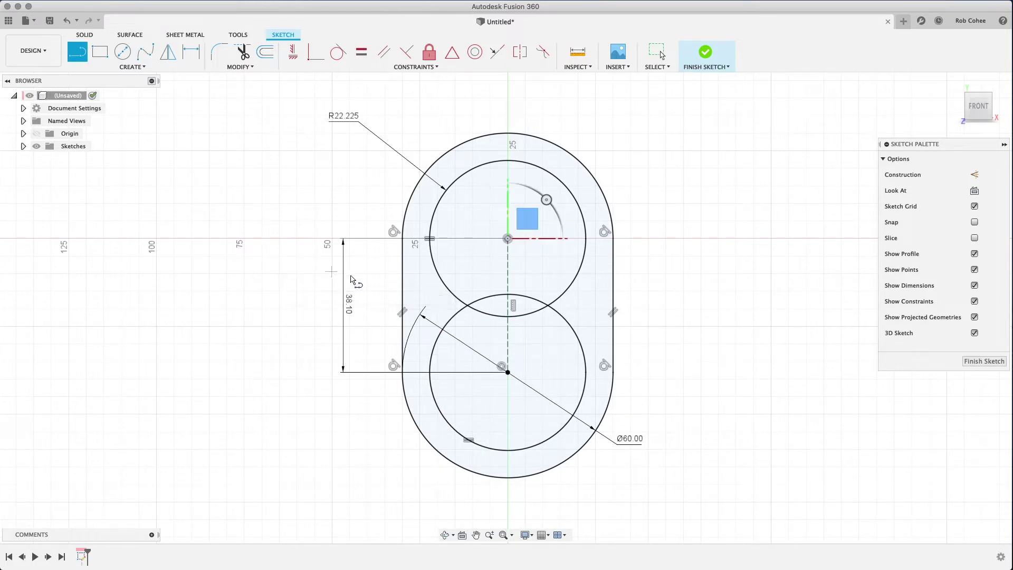
pyautogui.scroll(2, 458, 334)
pyautogui.scroll(1, 446, 315)
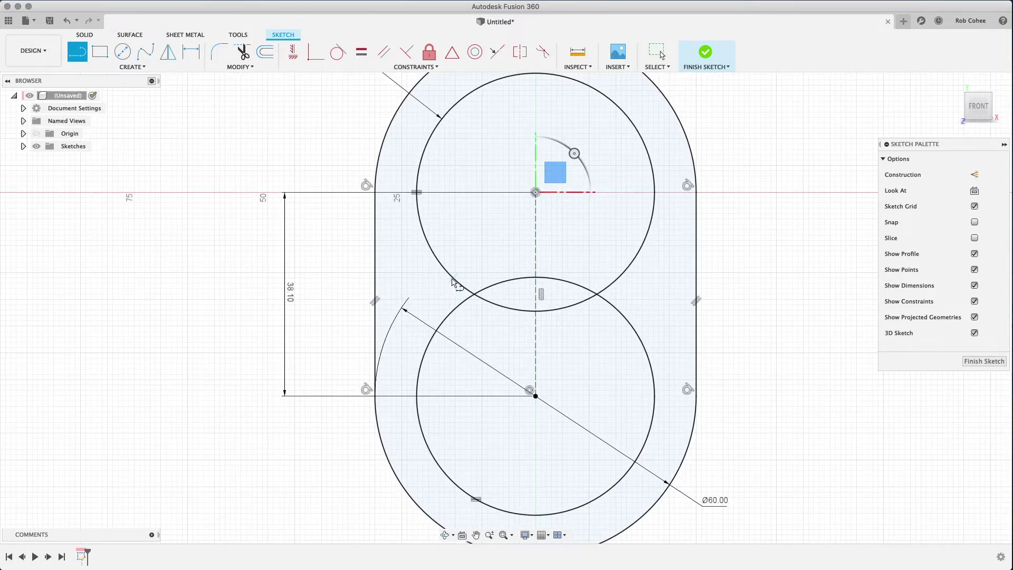
pyautogui.click(452, 278)
pyautogui.click(453, 311)
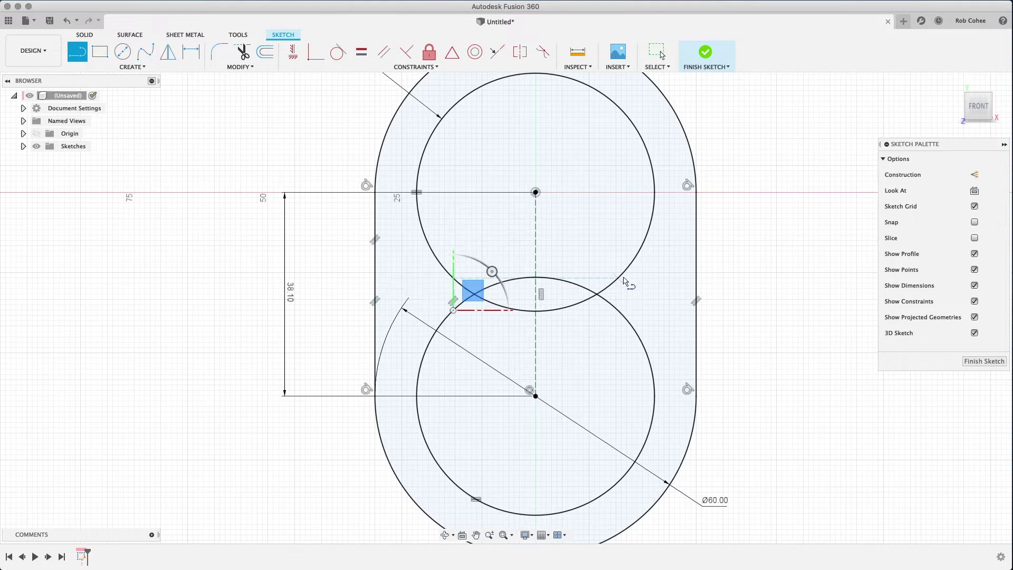
pyautogui.click(618, 310)
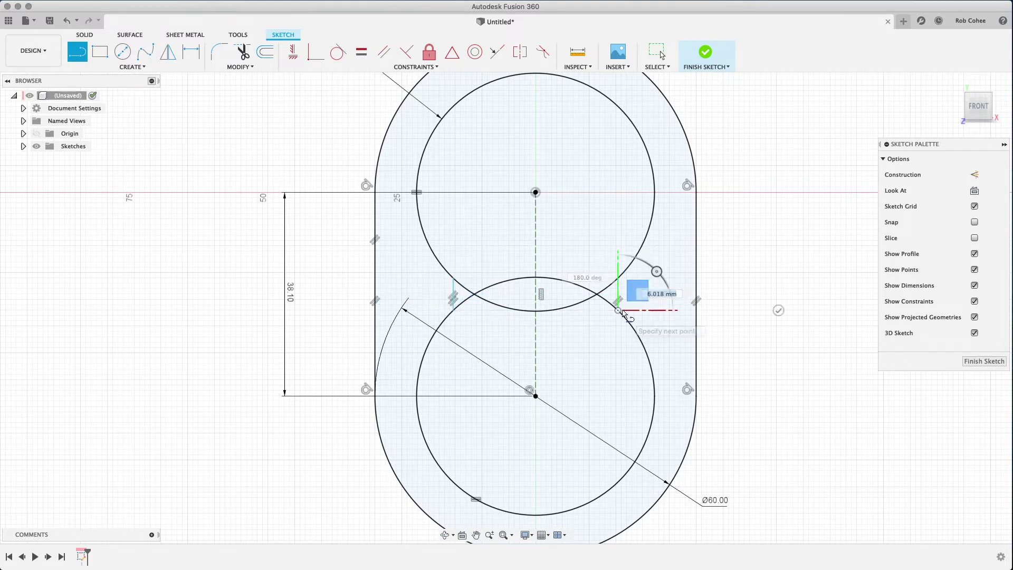
pyautogui.rightClick(760, 264)
pyautogui.click(792, 264)
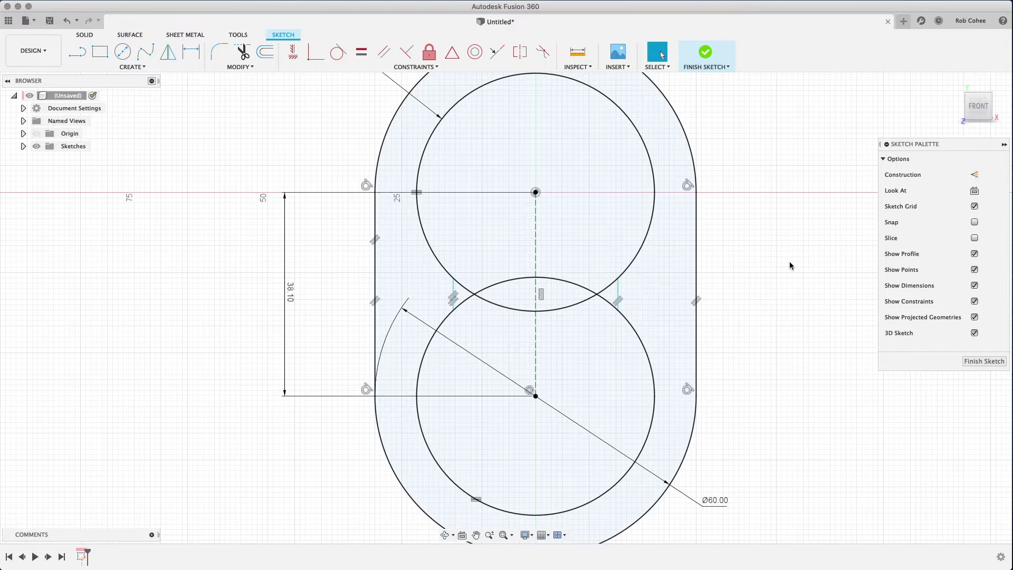
# - Trim the overlapping circle arcs between the two short vertical lines so the circles form one continuous pocket outline
pyautogui.click(242, 51)
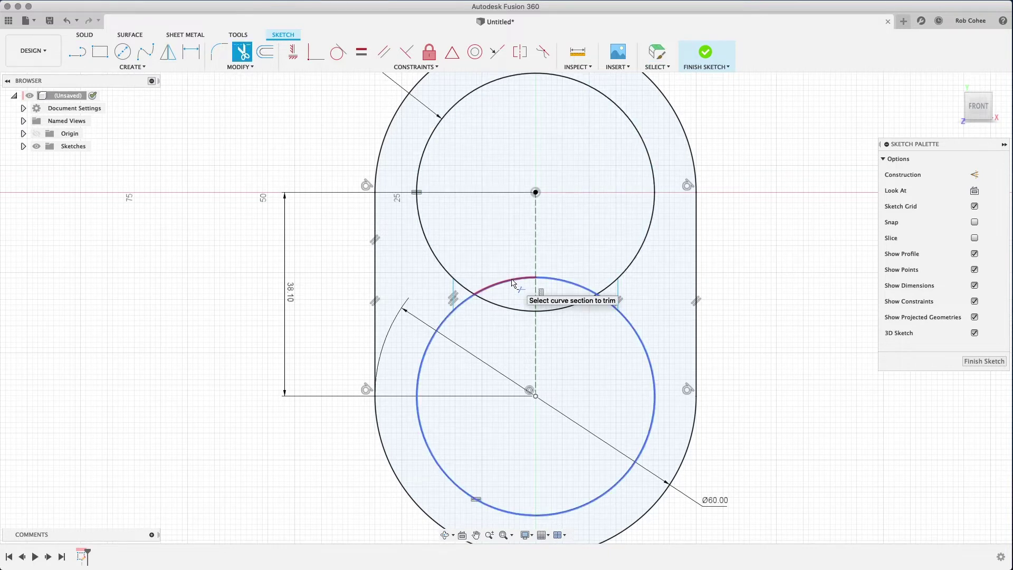
pyautogui.click(512, 283)
pyautogui.click(511, 309)
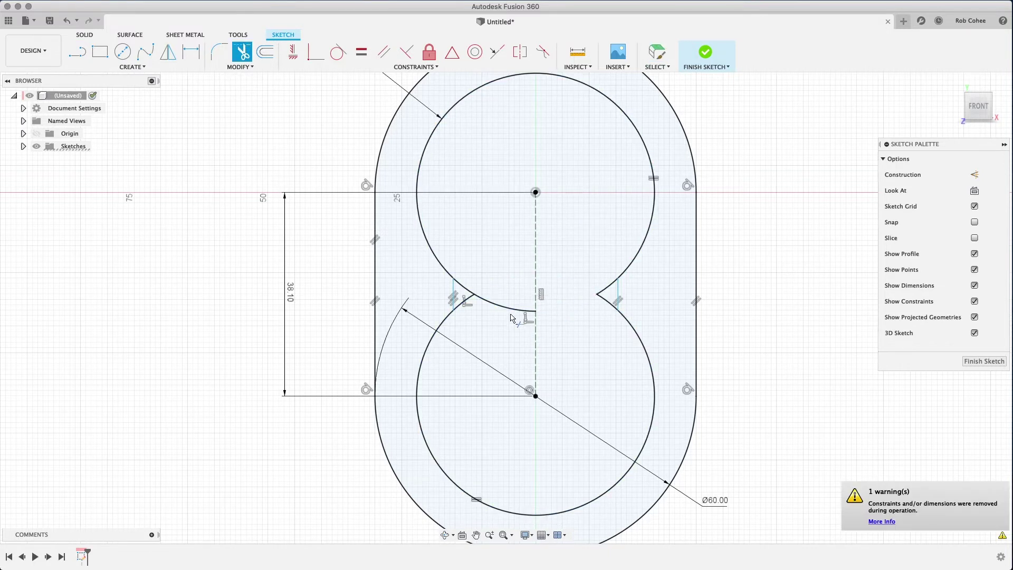
pyautogui.click(462, 304)
pyautogui.click(462, 286)
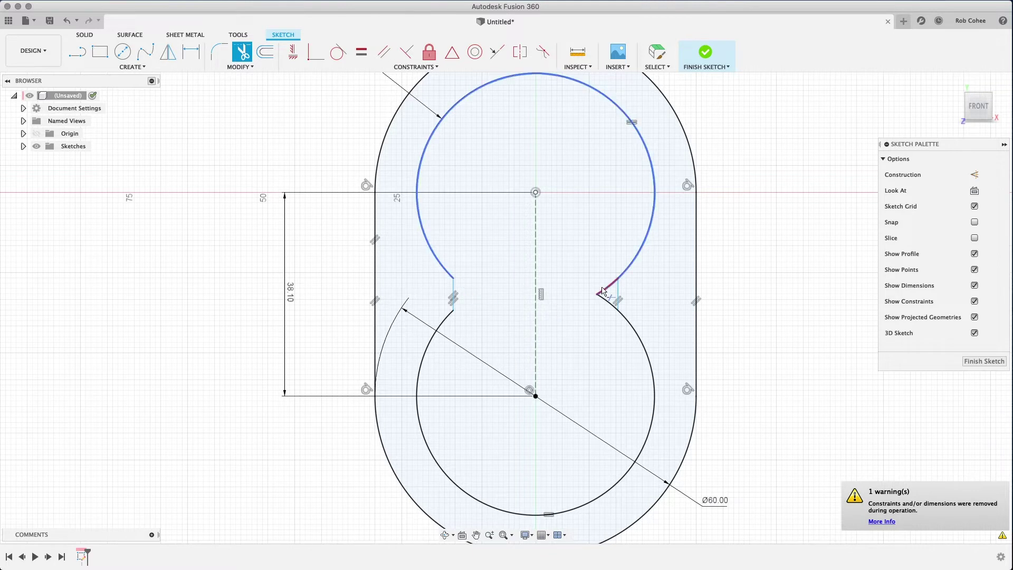
pyautogui.click(608, 287)
pyautogui.click(607, 301)
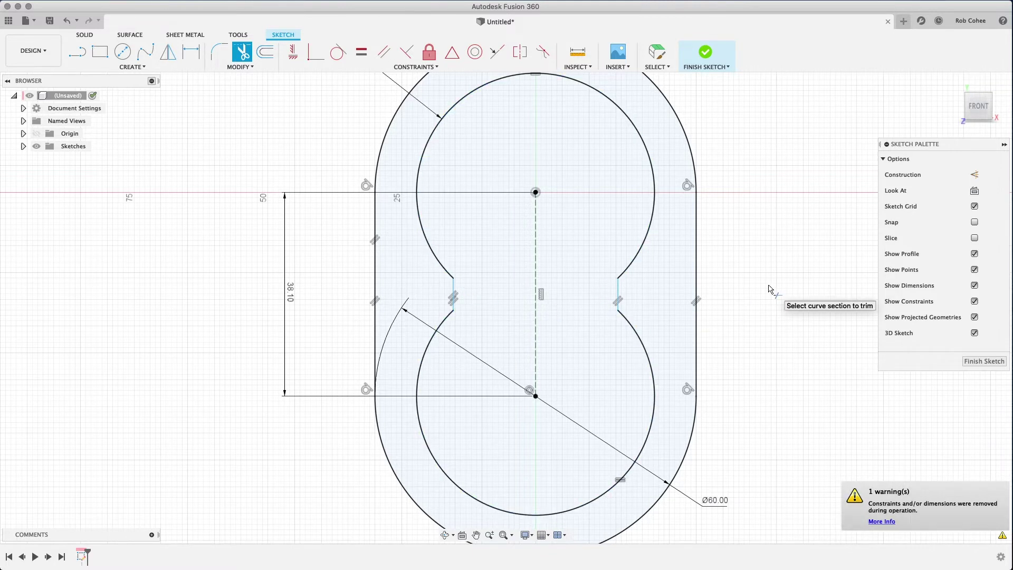
# - Dimension the short vertical line on the right side of the pocket outline at 5.3 mm
pyautogui.scroll(-3, 769, 290)
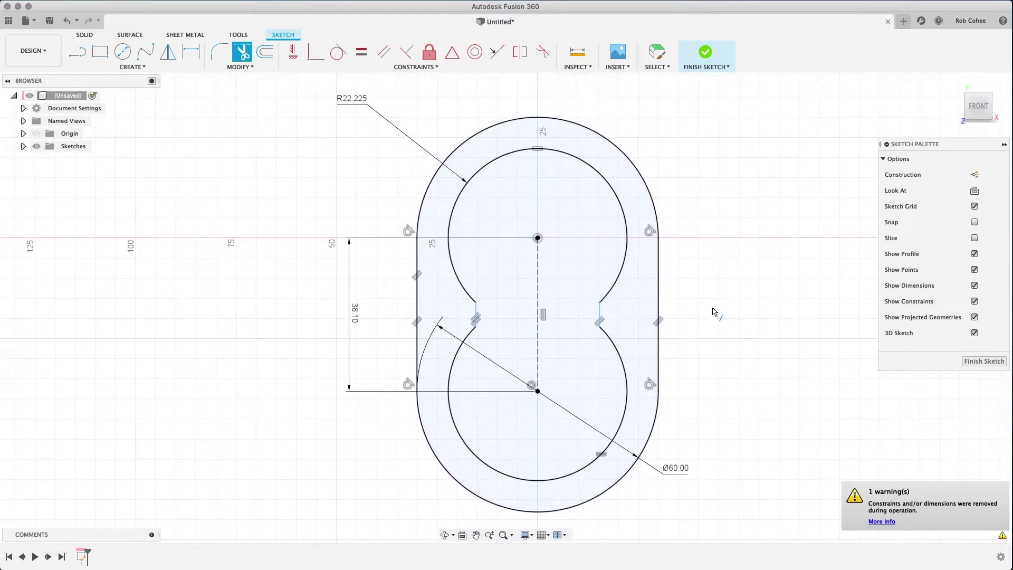
pyautogui.press('d')
pyautogui.click(599, 314)
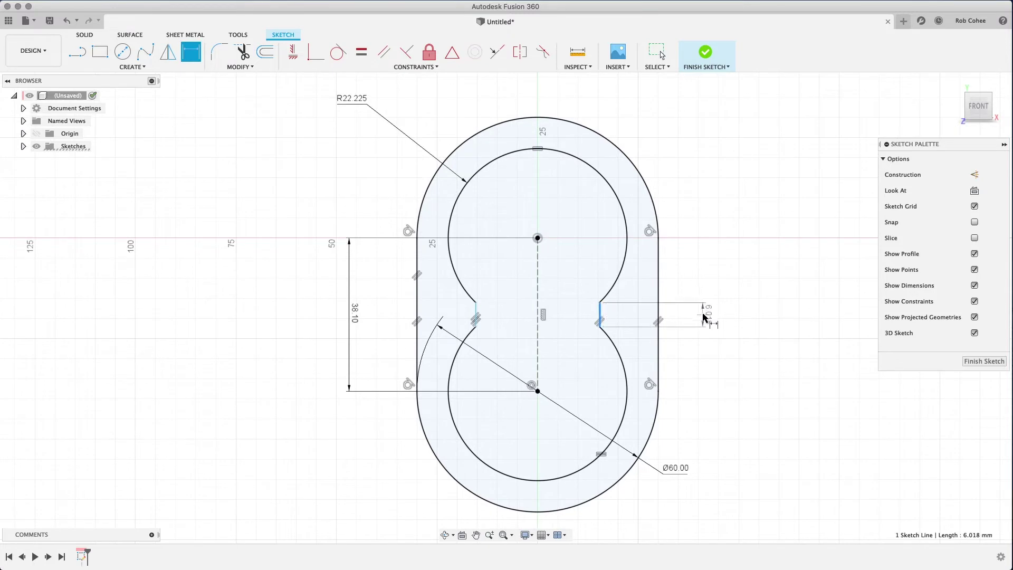
pyautogui.click(702, 313)
pyautogui.write('5.3')
pyautogui.press('Return')
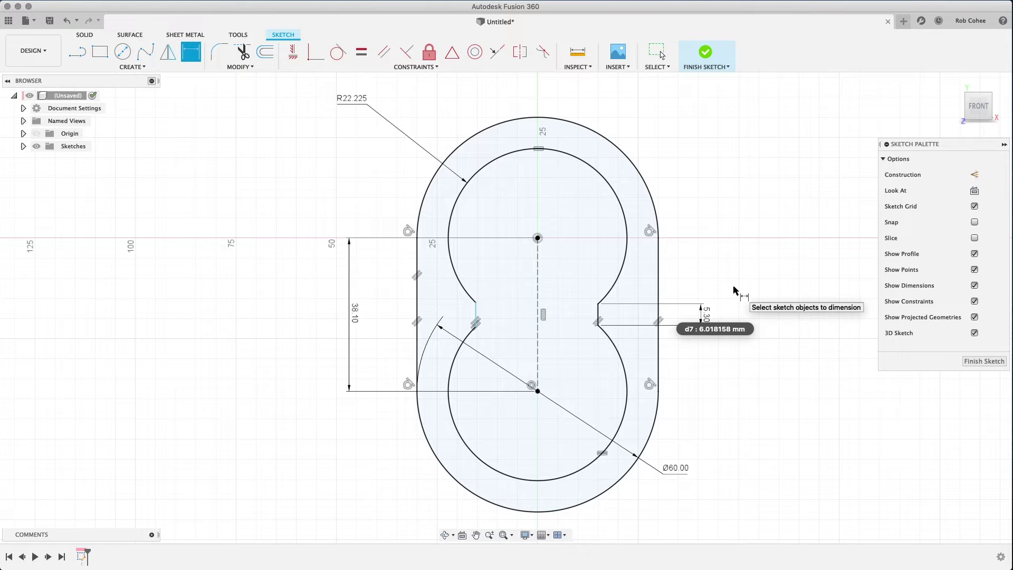
# - Constrain the two short vertical lines of the pocket outline to equal length
pyautogui.click(362, 52)
pyautogui.click(600, 315)
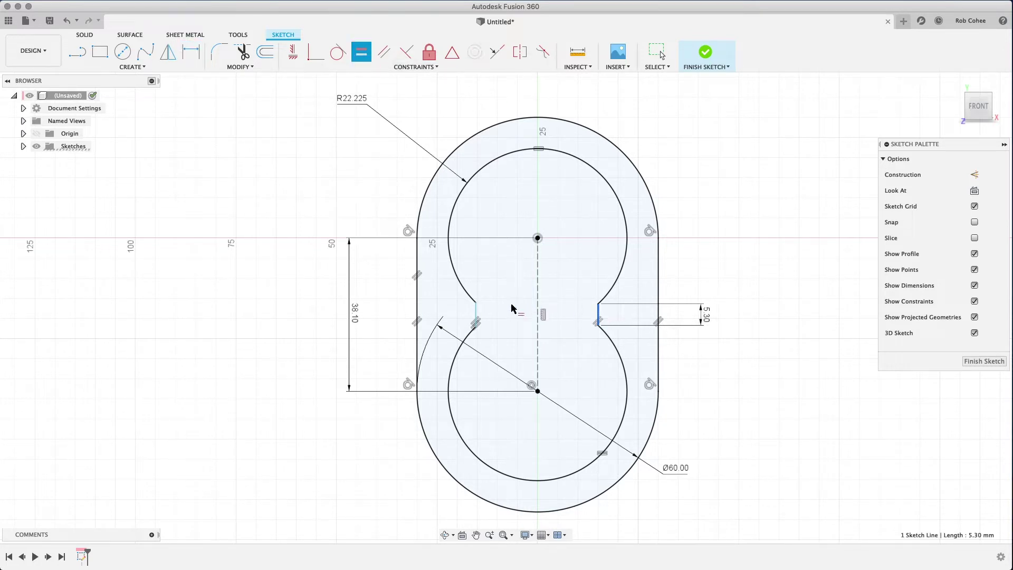
pyautogui.click(477, 313)
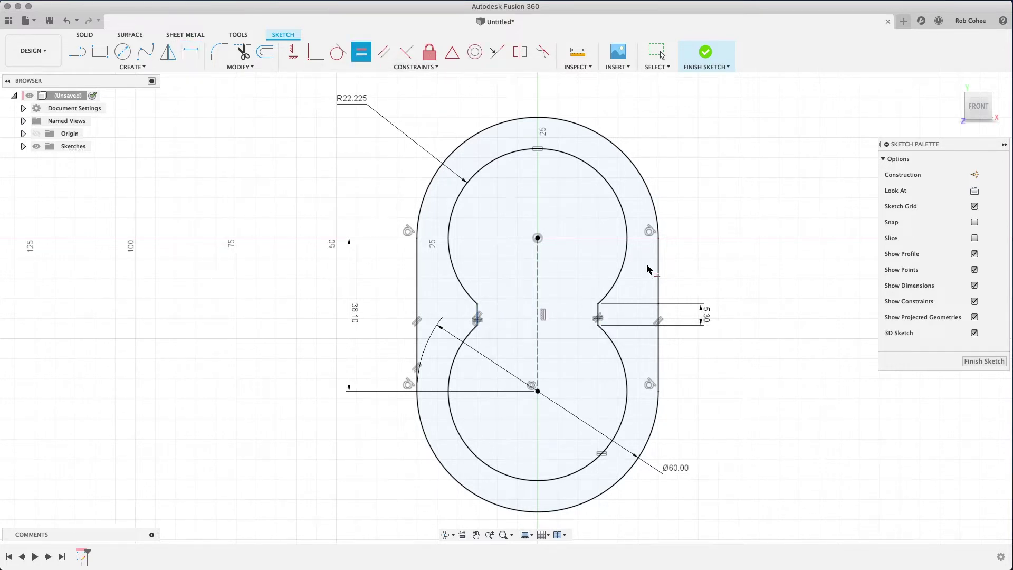
pyautogui.rightClick(762, 147)
pyautogui.click(780, 148)
# - Draw a 3-point rectangle along the full left straight edge of the outer slot, extending 3 mm outward
pyautogui.click(132, 67)
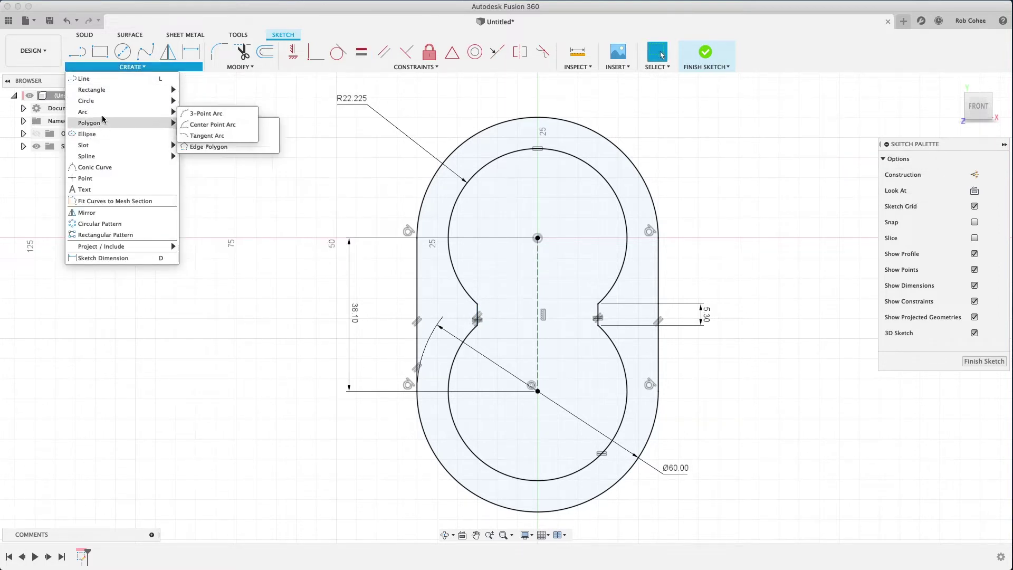
pyautogui.moveTo(158, 90)
pyautogui.click(212, 102)
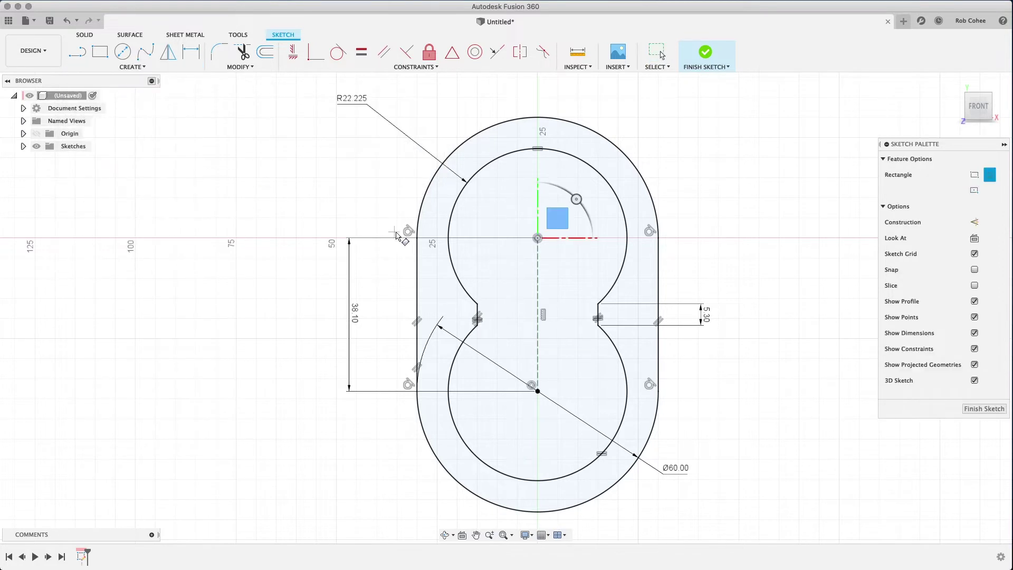
pyautogui.click(417, 237)
pyautogui.click(417, 391)
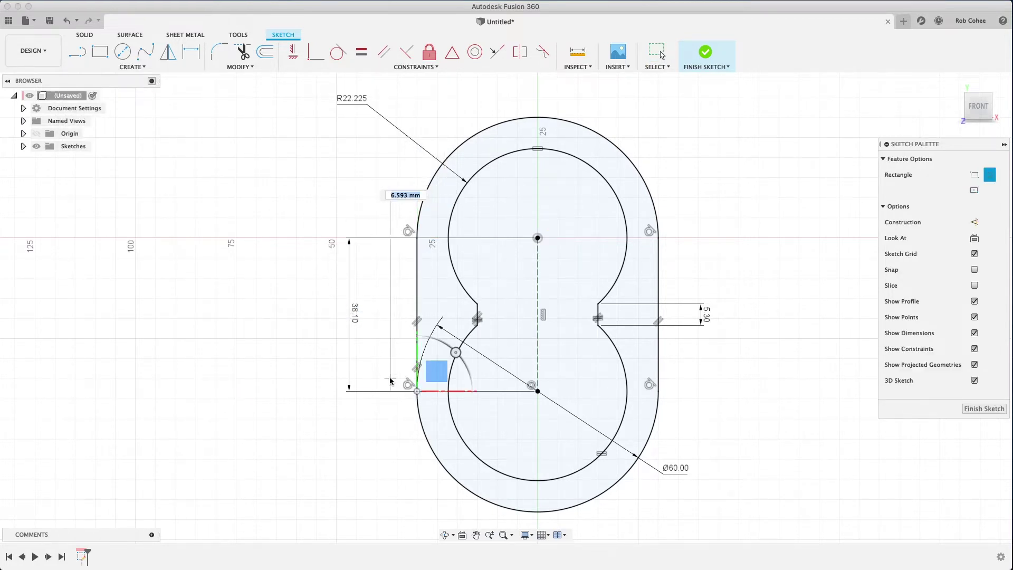
pyautogui.write('3')
pyautogui.press('Return')
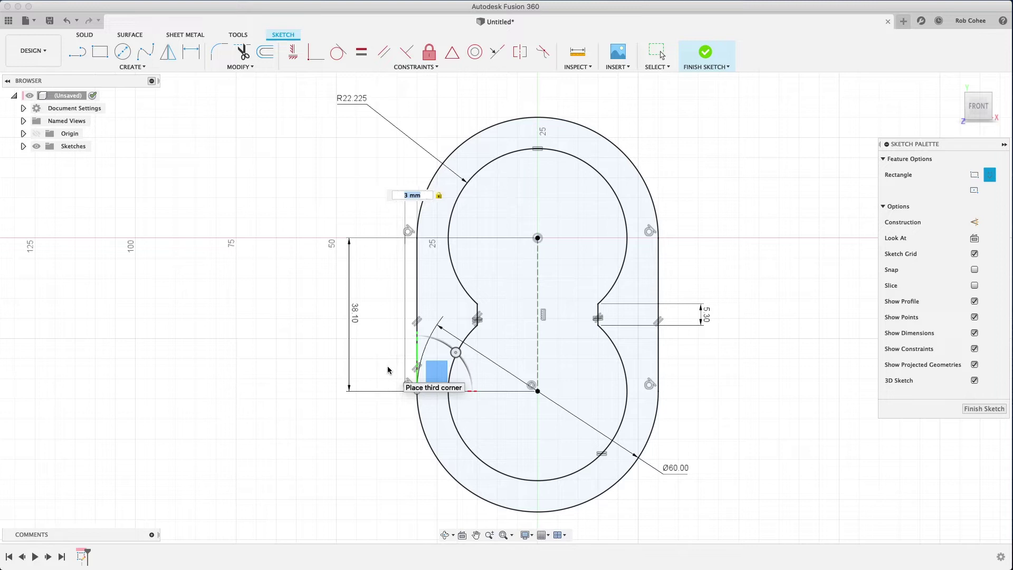
pyautogui.press('Escape')
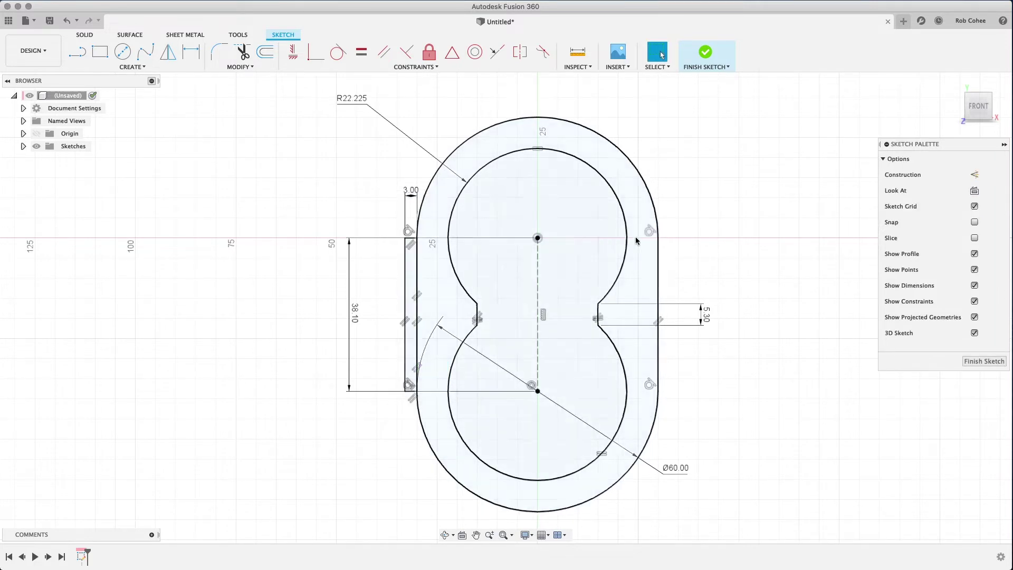
# - Draw a 3-point rectangle extending 3 mm outward from the slot's right straight edge, and finish the sketch
pyautogui.rightClick(715, 181)
pyautogui.click(715, 150)
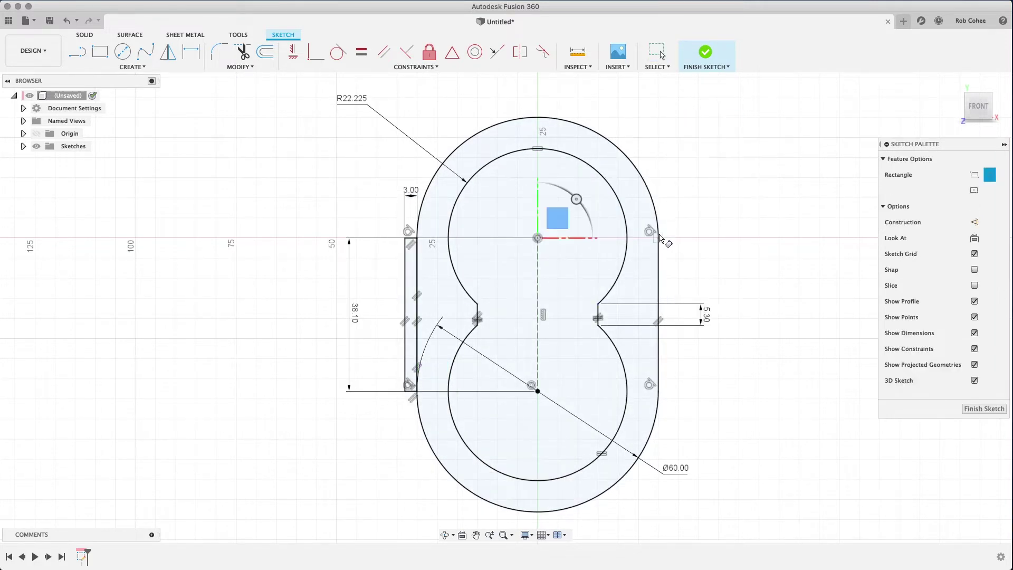
pyautogui.click(658, 238)
pyautogui.click(658, 391)
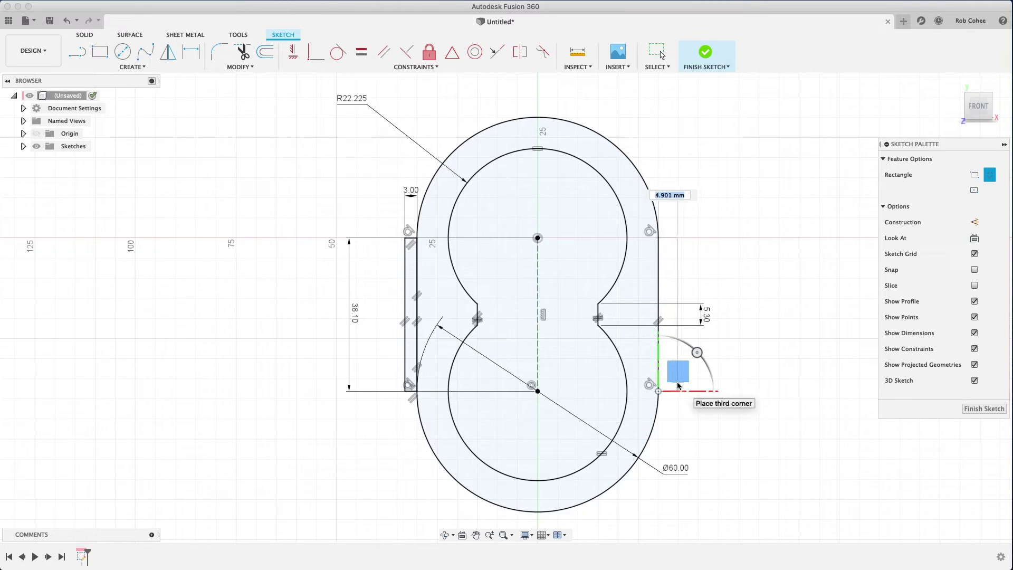
pyautogui.write('3')
pyautogui.press('Return')
pyautogui.press('Escape')
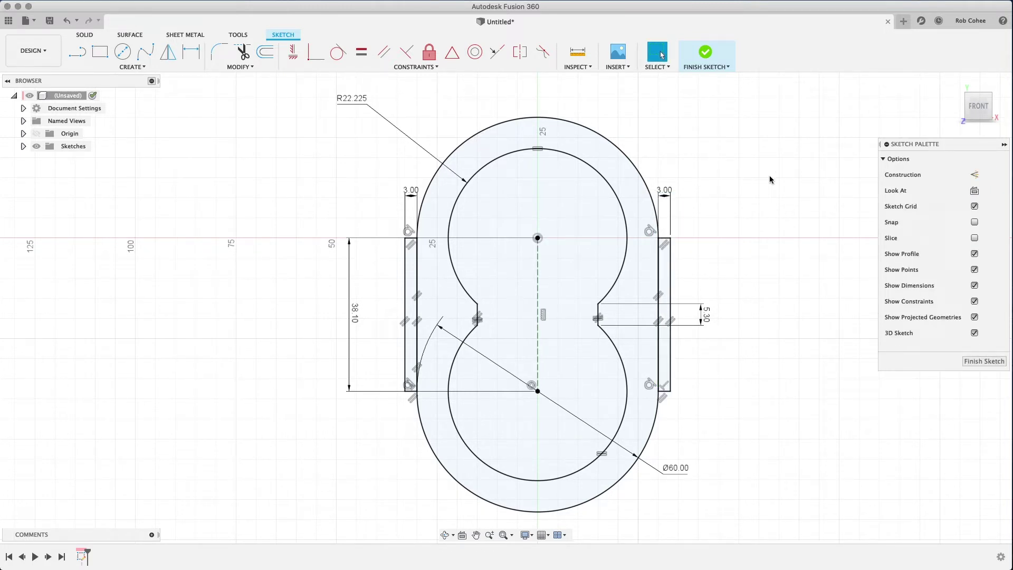
pyautogui.click(705, 52)
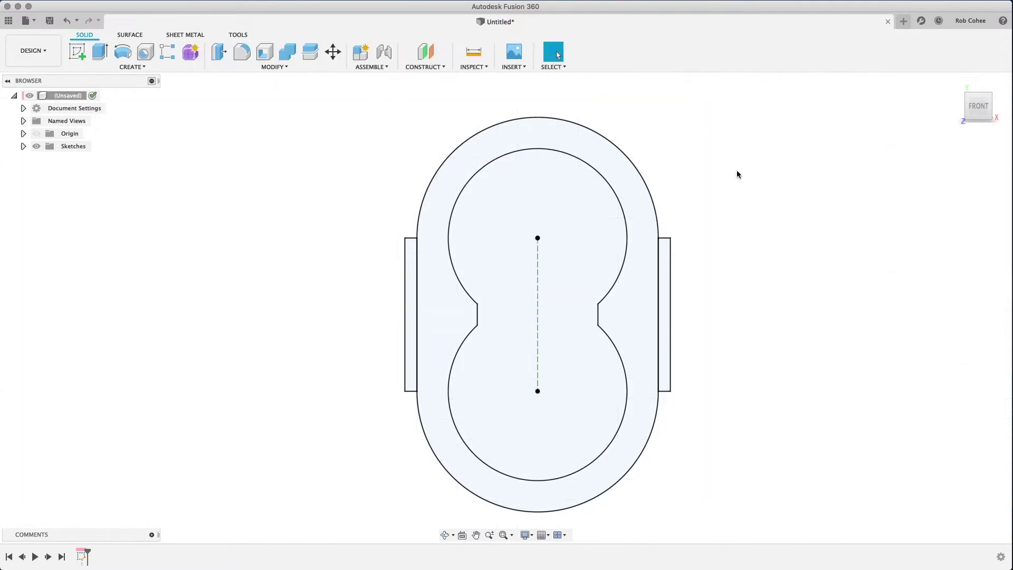
# - Search for the Thread and Hole commands and add both to the Design Shortcuts box
pyautogui.click(960, 82)
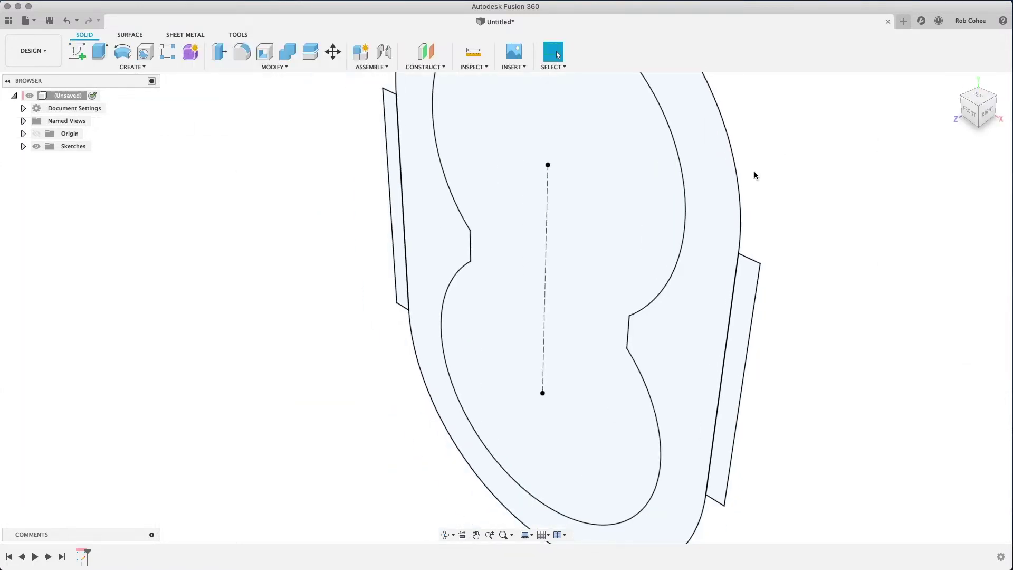
pyautogui.rightClick(303, 178)
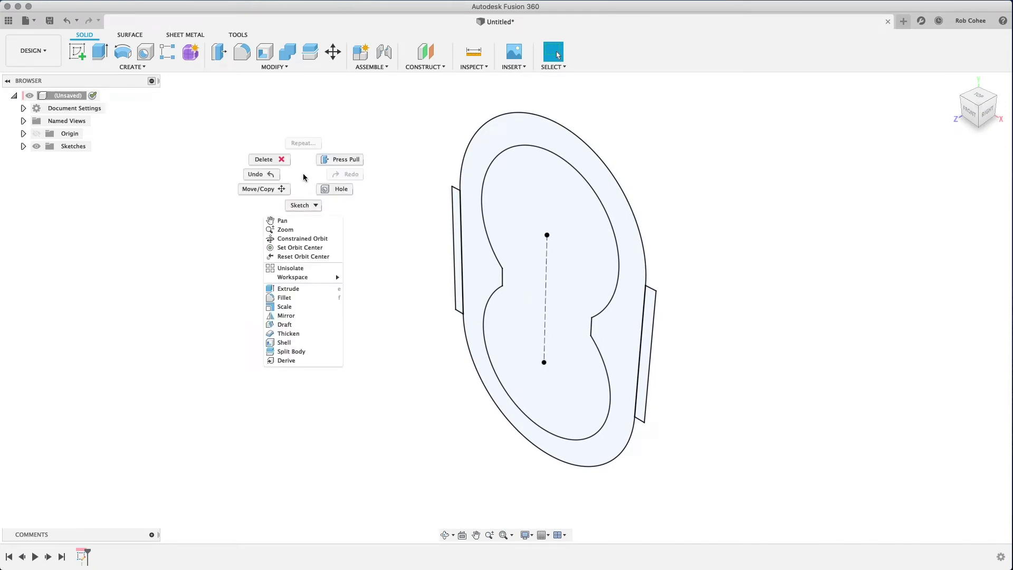
pyautogui.click(304, 178)
pyautogui.press('s')
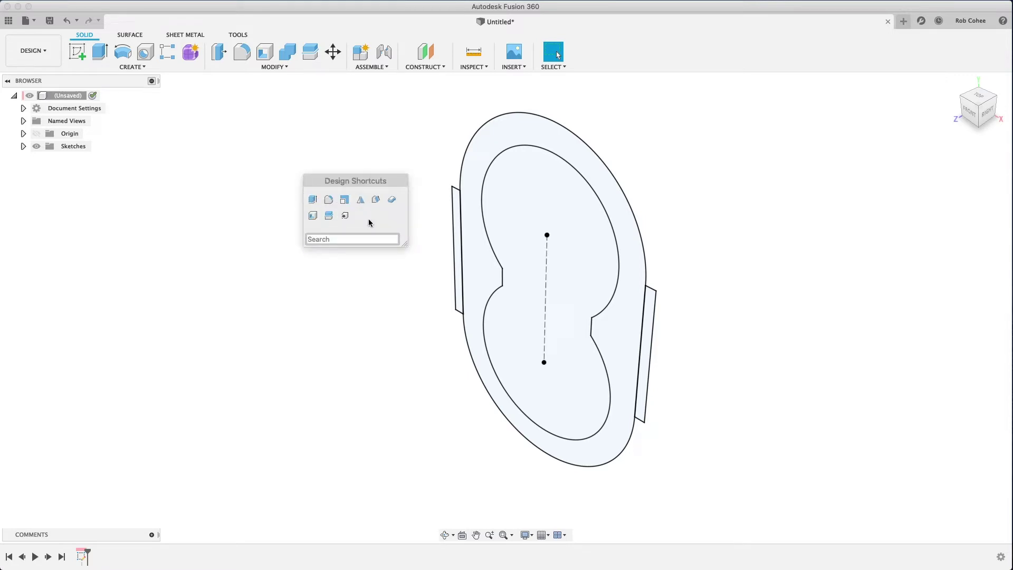
pyautogui.write('thre')
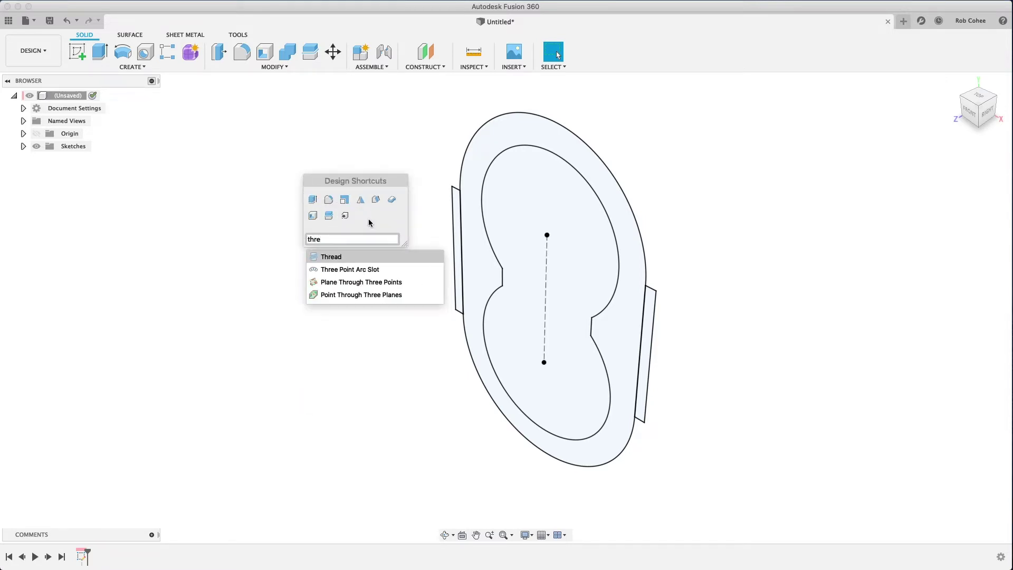
pyautogui.click(437, 258)
pyautogui.moveTo(344, 231); pyautogui.dragTo(286, 228)
pyautogui.write('hole')
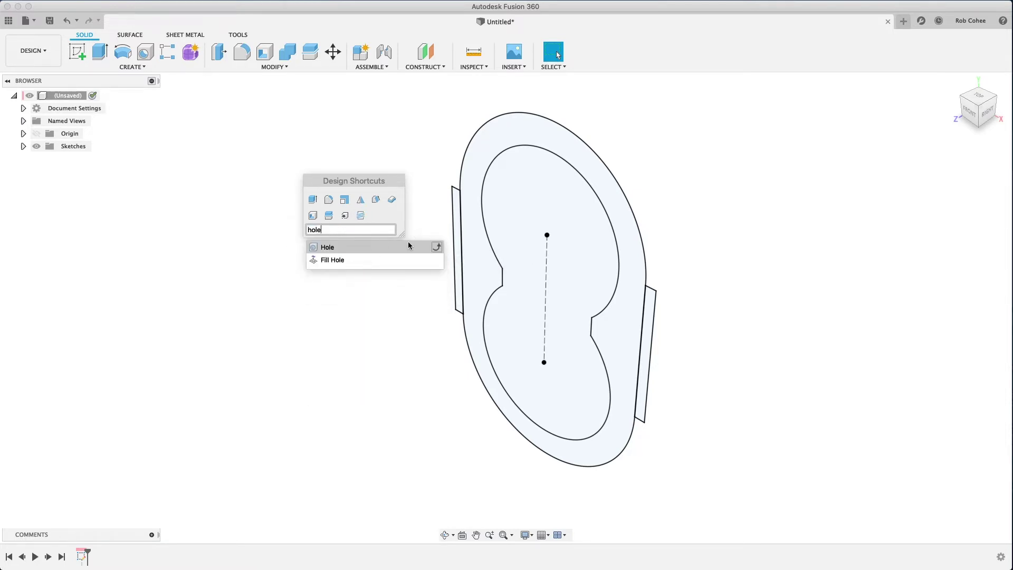
pyautogui.click(437, 247)
# - Extrude the housing wall and both side rectangles symmetrically as a new body, with a whole-length distance of 40.2 mm
pyautogui.click(312, 199)
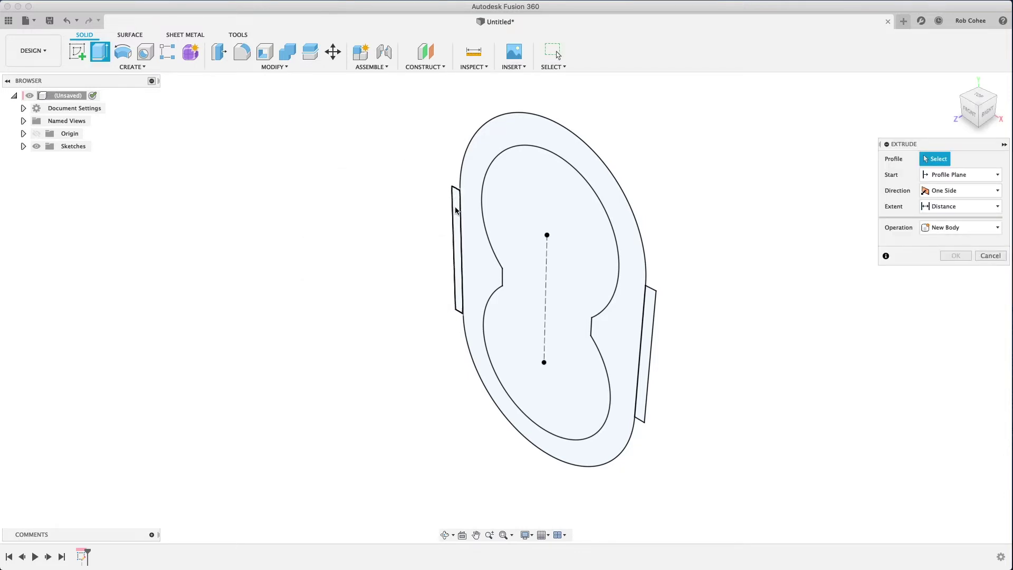
pyautogui.click(479, 253)
pyautogui.click(457, 247)
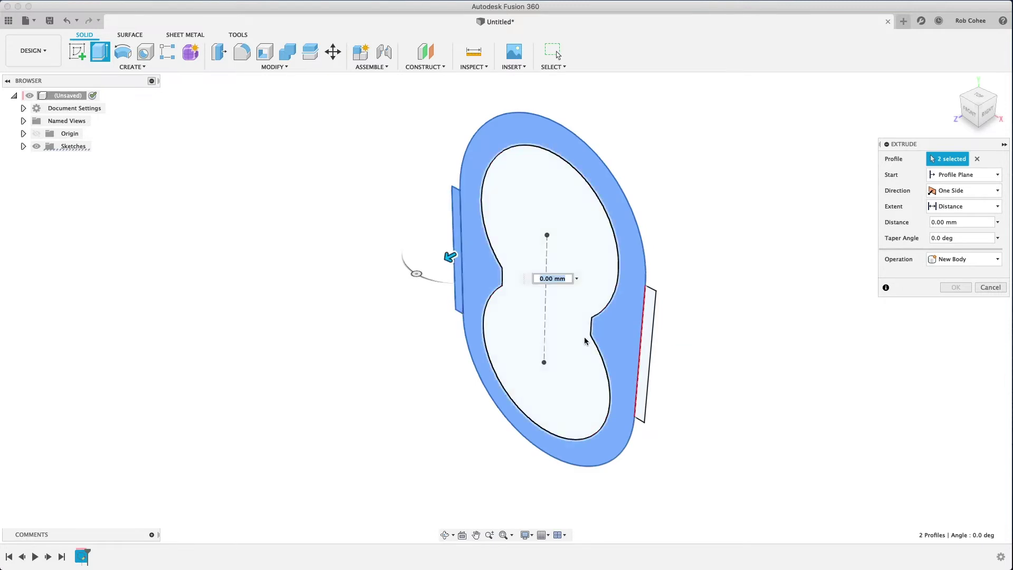
pyautogui.click(649, 352)
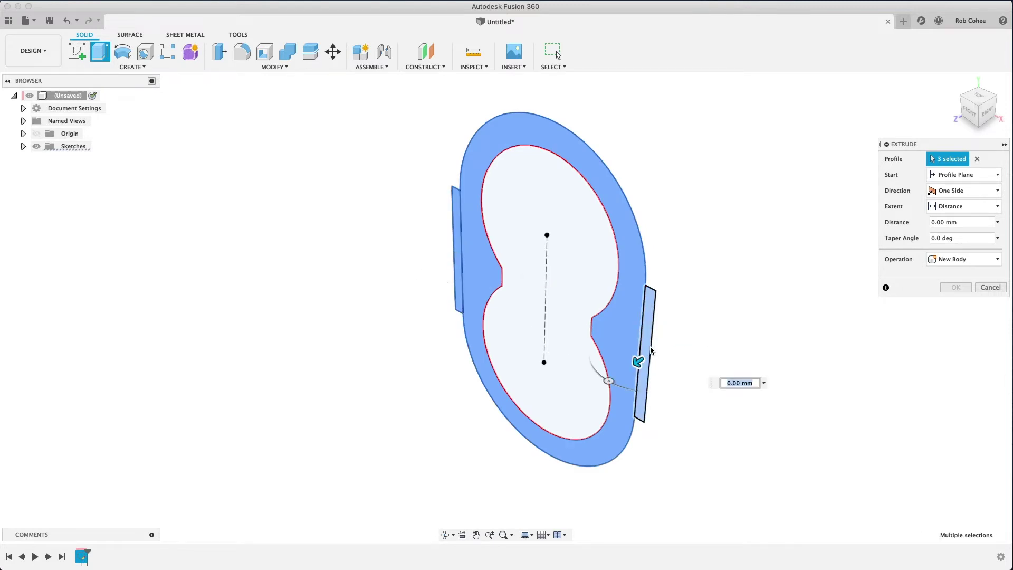
pyautogui.click(986, 191)
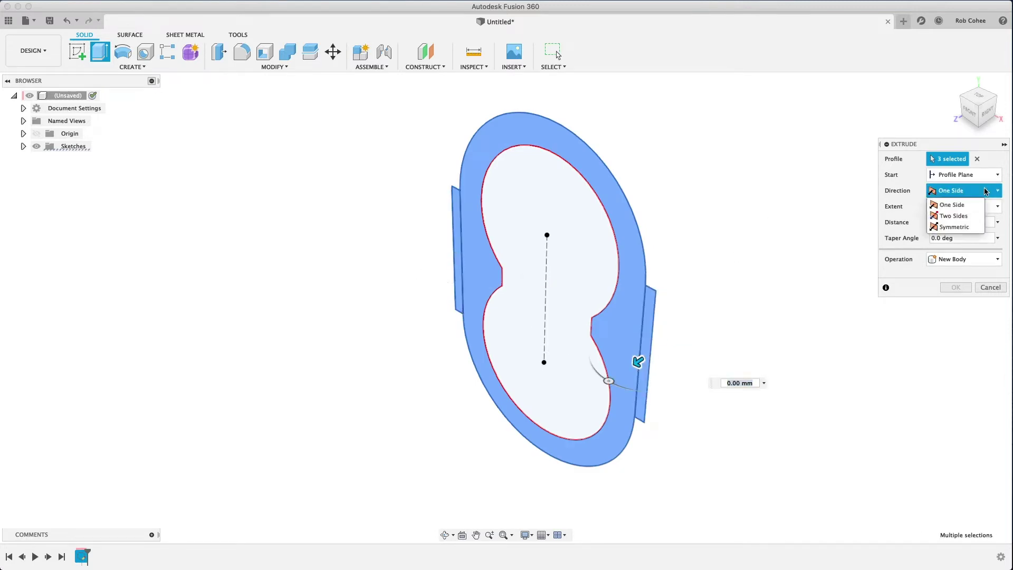
pyautogui.click(958, 225)
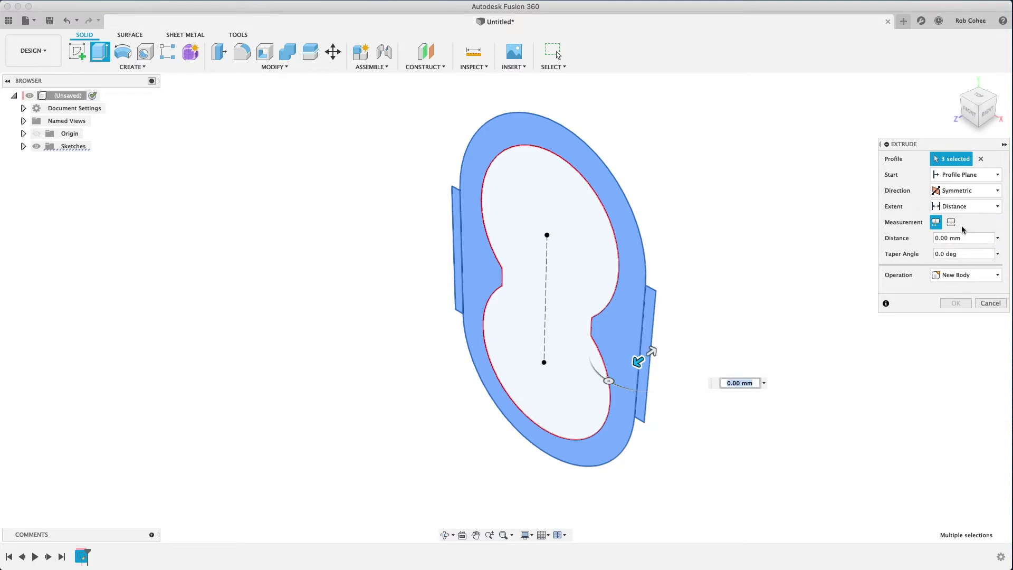
pyautogui.click(949, 238)
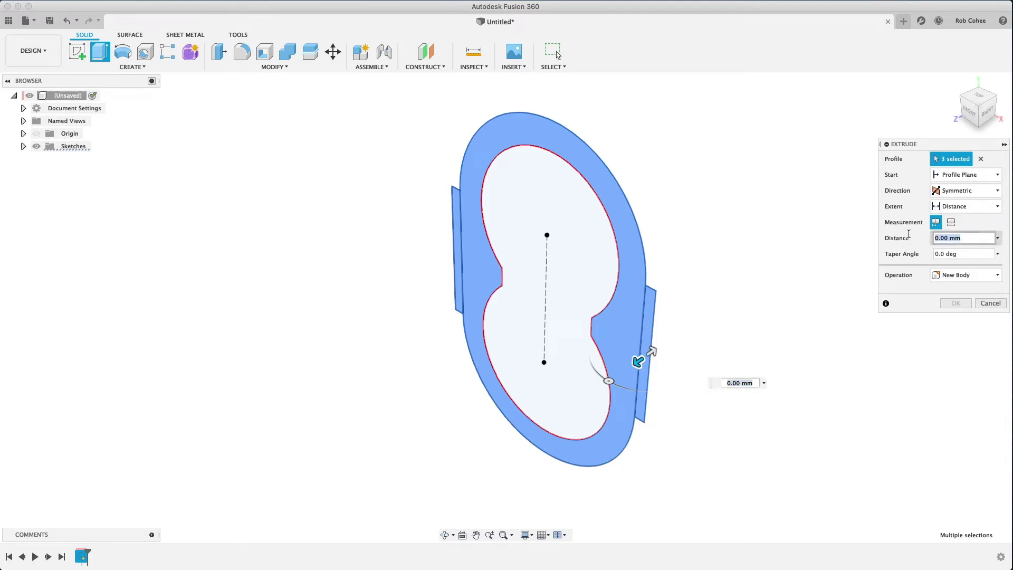
pyautogui.write('40.2')
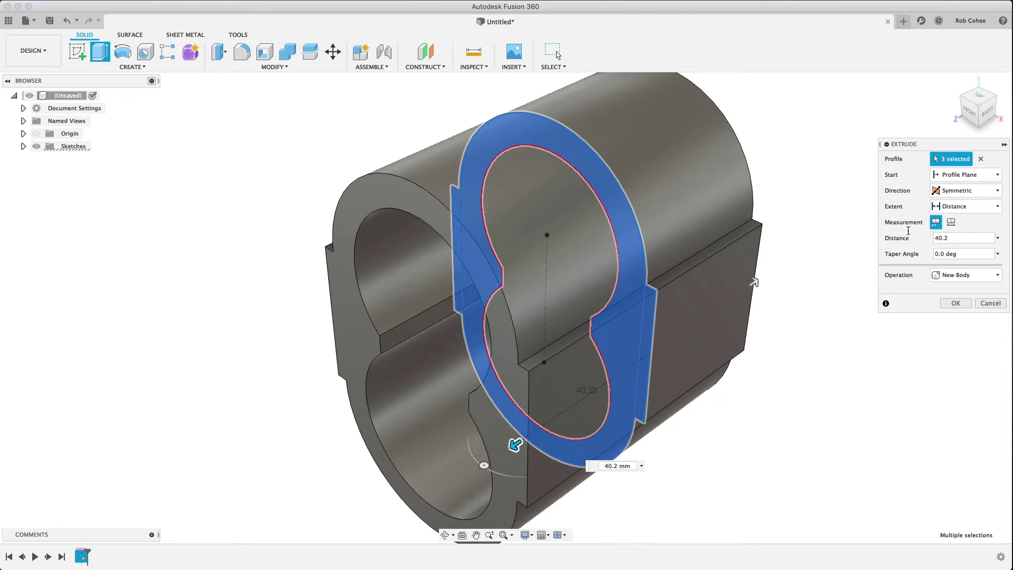
pyautogui.click(951, 222)
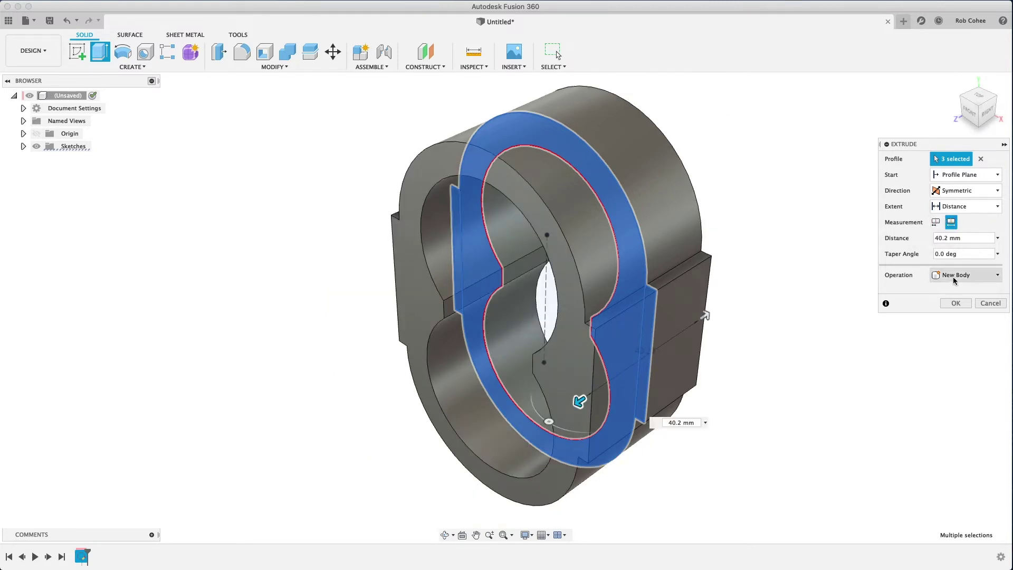
pyautogui.click(954, 304)
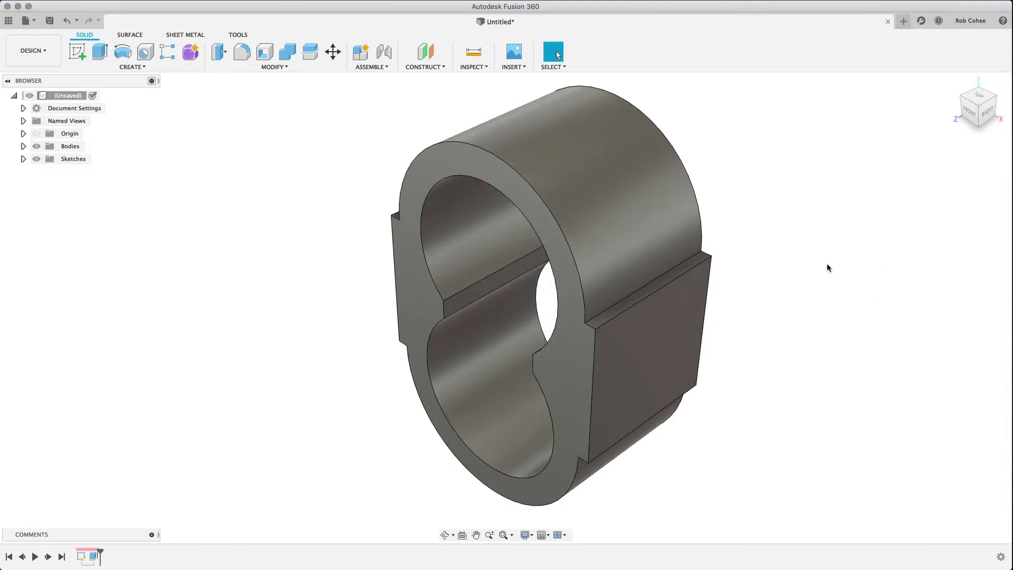
# - Reopen the housing profile sketch for editing
pyautogui.scroll(-3, 827, 263)
pyautogui.moveTo(775, 270); pyautogui.dragTo(796, 255, button='middle')
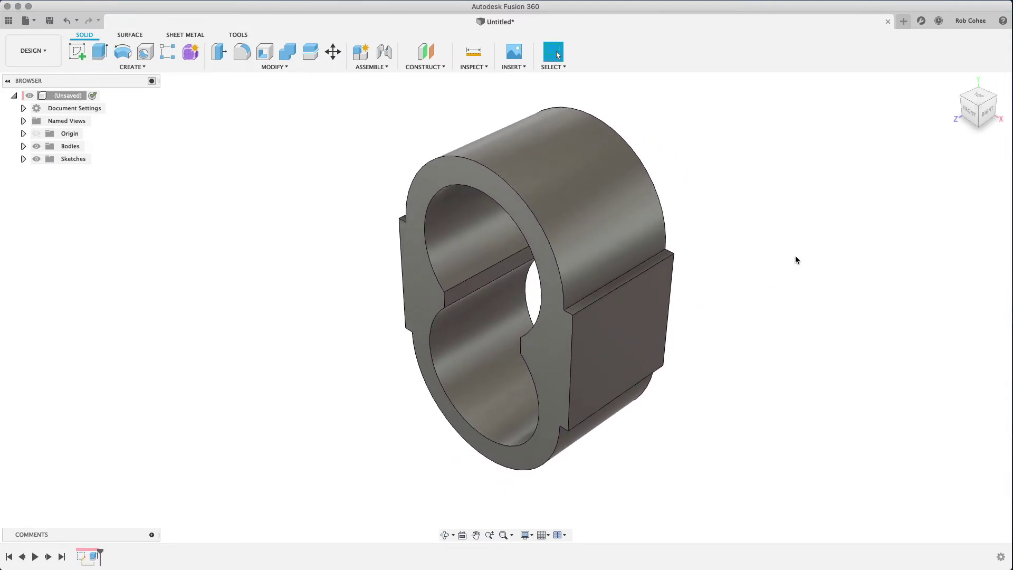
pyautogui.keyDown('shift'); pyautogui.moveTo(700, 316); pyautogui.dragTo(753, 272, button='middle'); pyautogui.keyUp('shift')
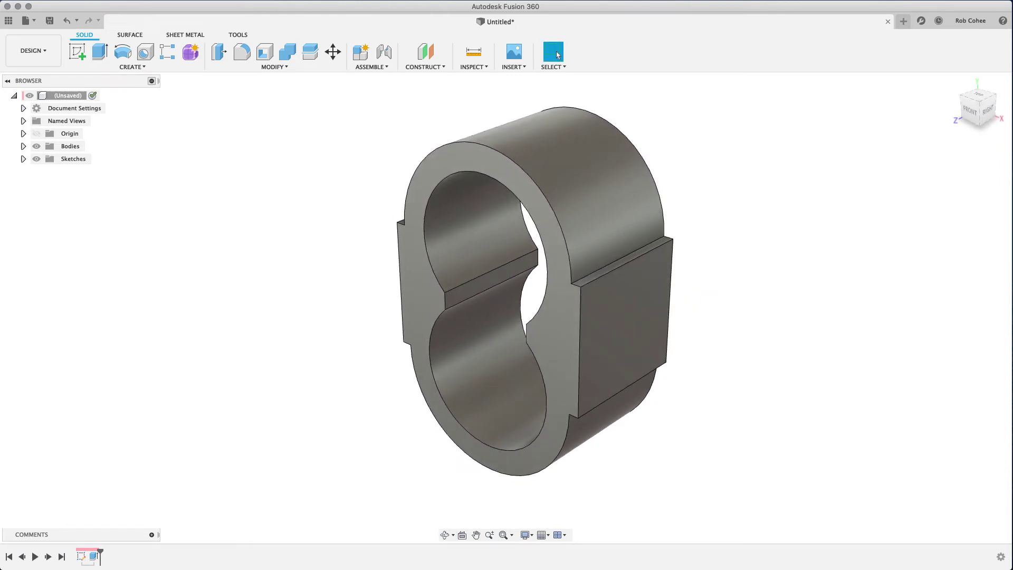
pyautogui.doubleClick(80, 556)
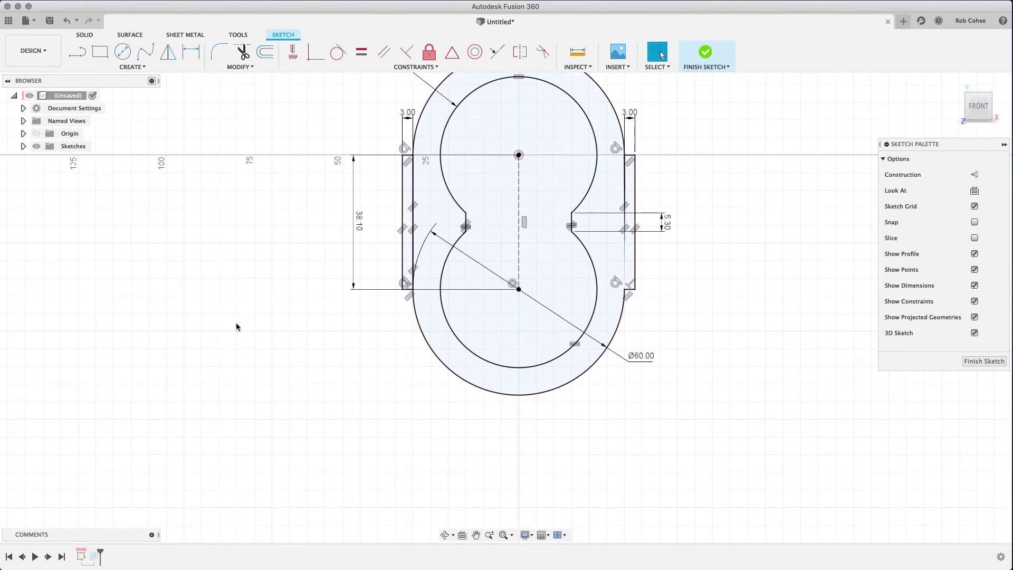
# - Draw a vertical line about 22 mm long down from the slot's lower-left arc, continuing into a tangent arc that curves outward
pyautogui.click(83, 48)
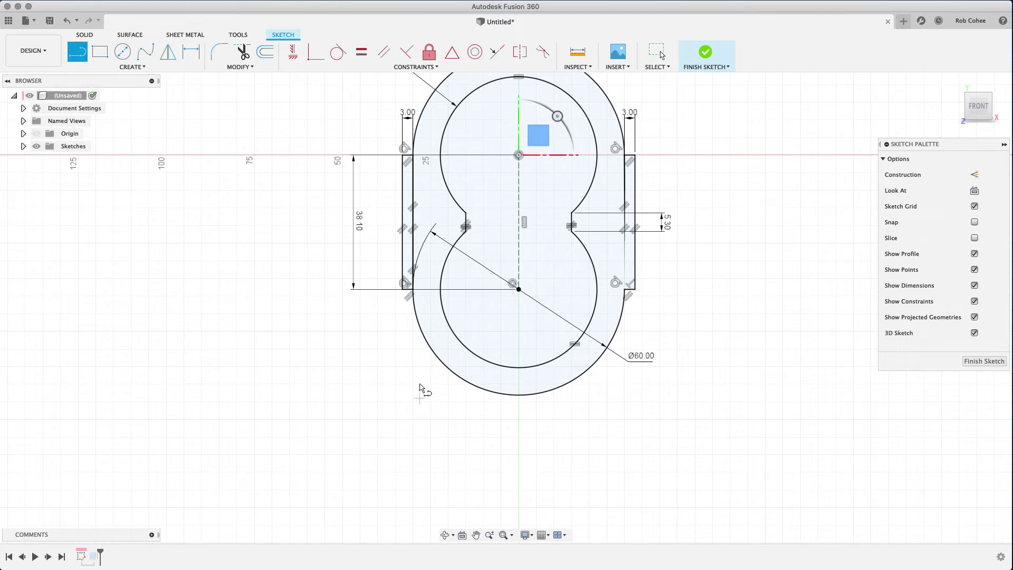
pyautogui.click(437, 357)
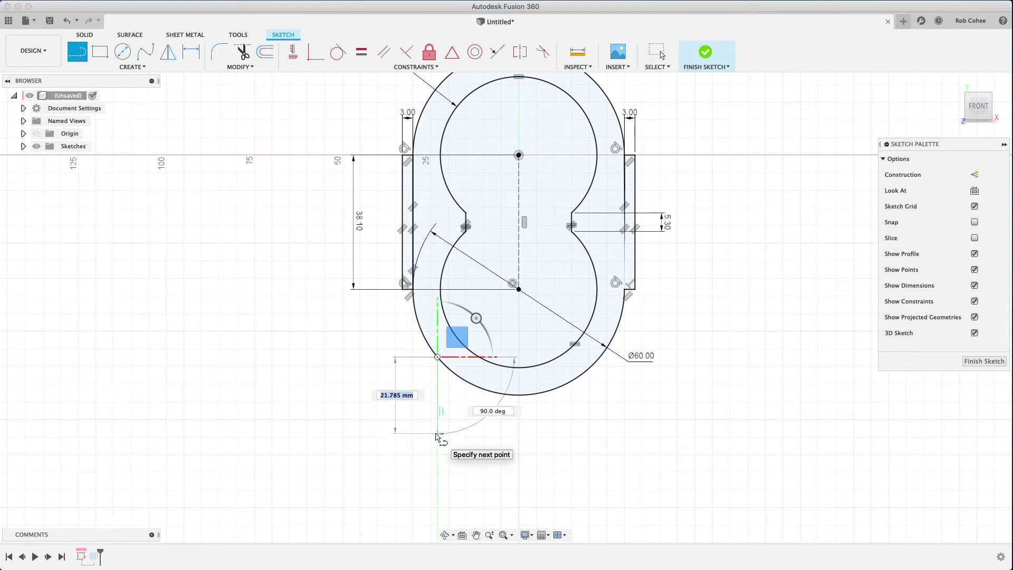
pyautogui.click(436, 434)
pyautogui.moveTo(438, 434); pyautogui.dragTo(429, 454)
pyautogui.moveTo(429, 454); pyautogui.dragTo(381, 473)
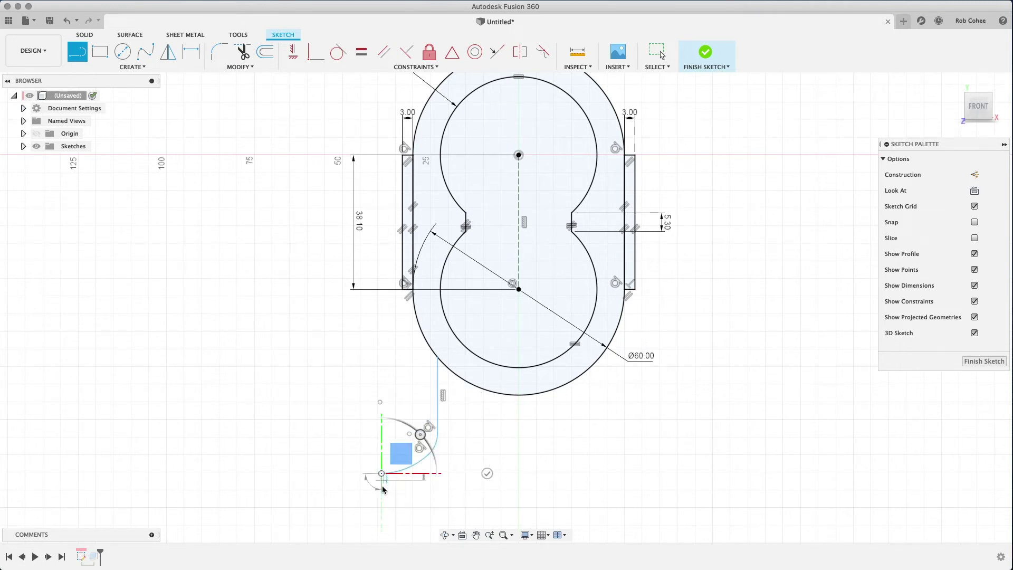
# - Complete the foot outline with a short vertical side, a horizontal base, an angled corner and a vertical line up to the slot
pyautogui.click(382, 503)
pyautogui.click(474, 503)
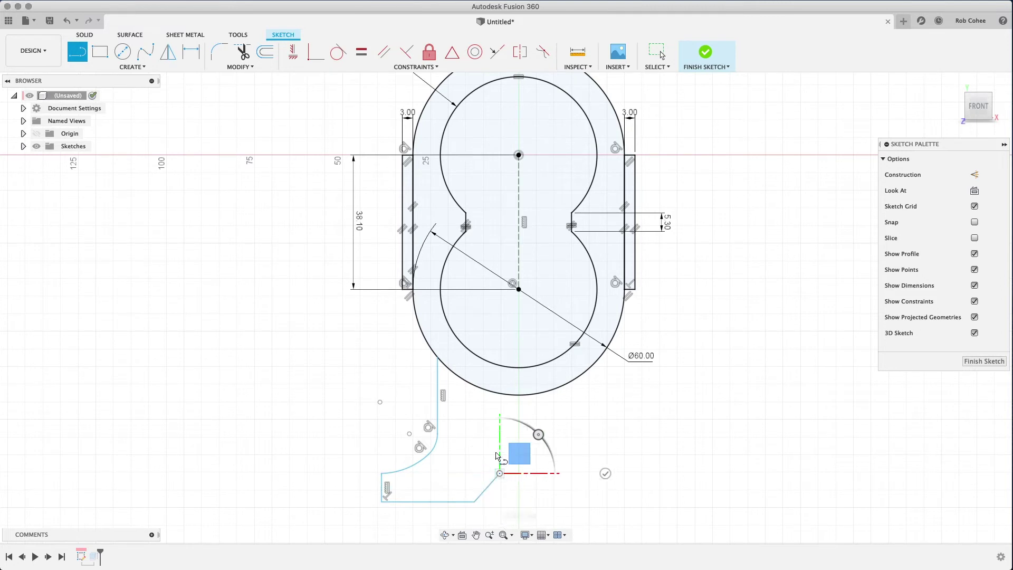
pyautogui.click(500, 474)
pyautogui.click(500, 394)
# - Reshape the foot outline by moving its base edge slightly upward and its outer end slightly inward and upward
pyautogui.scroll(-1, 362, 391)
pyautogui.scroll(-1, 362, 391)
pyautogui.moveTo(362, 391); pyautogui.dragTo(339, 364, button='middle')
pyautogui.moveTo(339, 364); pyautogui.dragTo(361, 360, button='right')
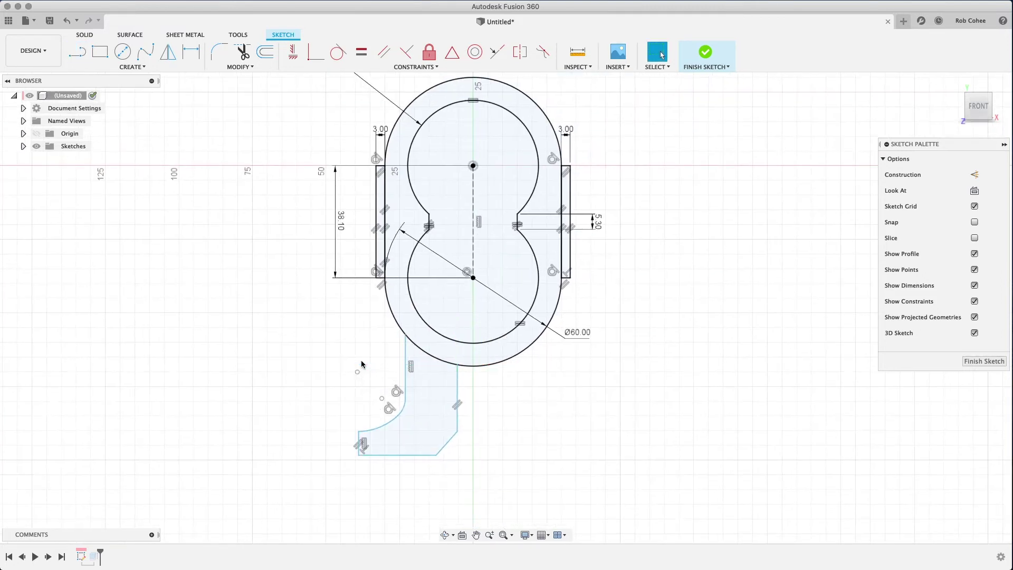
pyautogui.click(411, 454)
pyautogui.moveTo(410, 455); pyautogui.dragTo(365, 432)
pyautogui.click(317, 403)
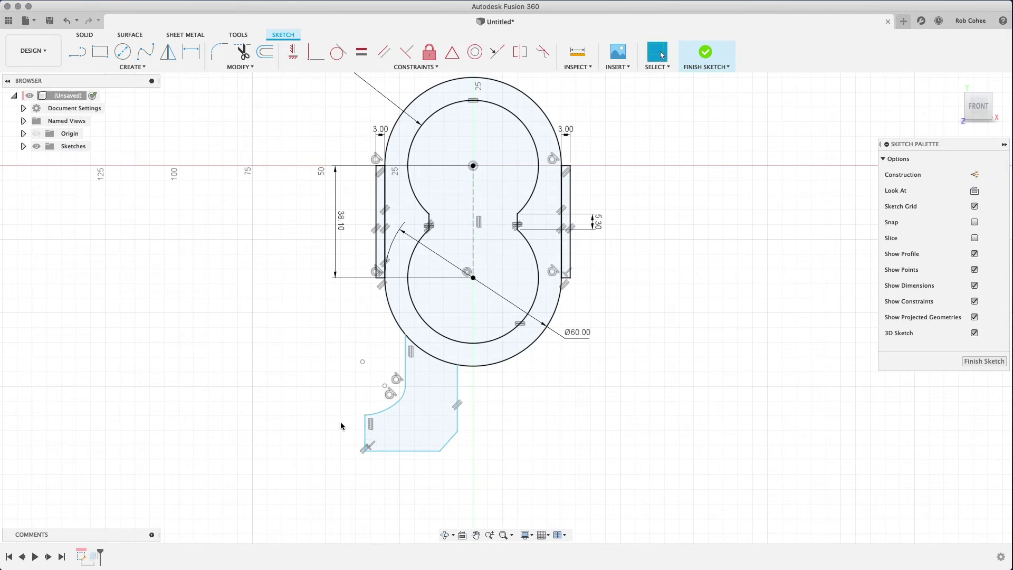
# - Dimension the overall height from the tangent of the upper outer arc to the foot's base edge as 122 mm
pyautogui.click(190, 52)
pyautogui.scroll(-2, 273, 291)
pyautogui.moveTo(273, 292); pyautogui.dragTo(295, 309, button='middle')
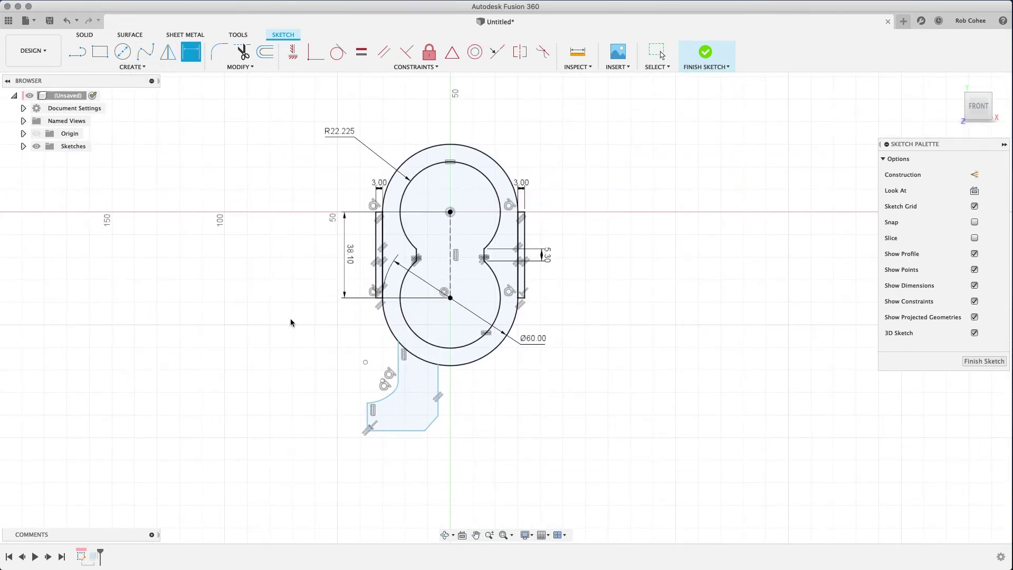
pyautogui.rightClick(292, 321)
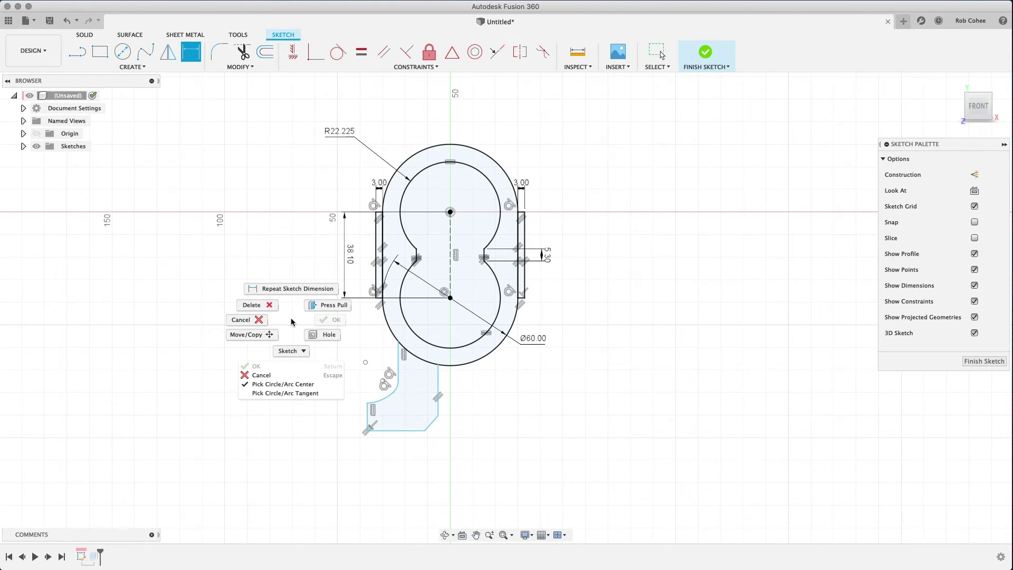
pyautogui.click(294, 393)
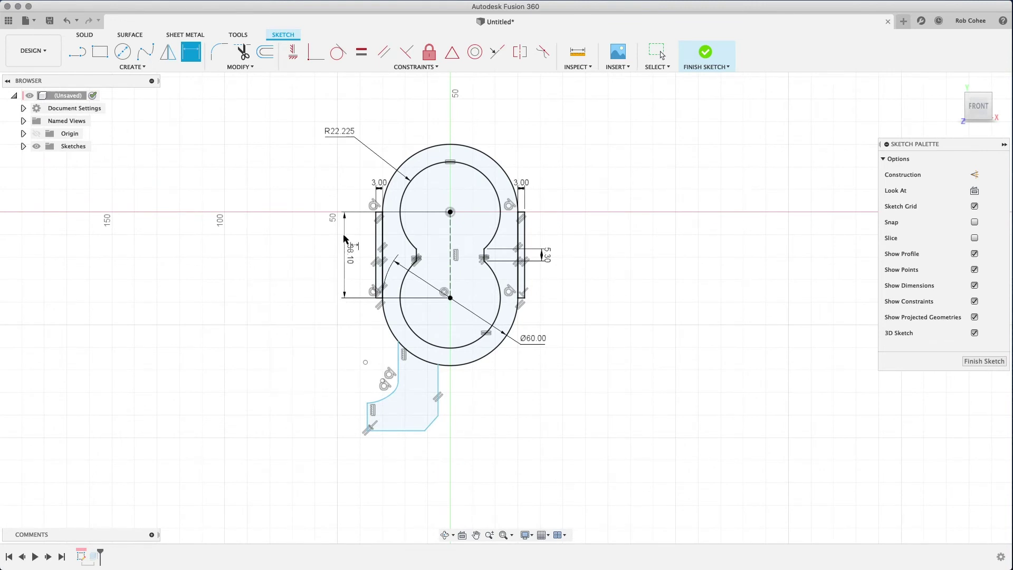
pyautogui.click(451, 145)
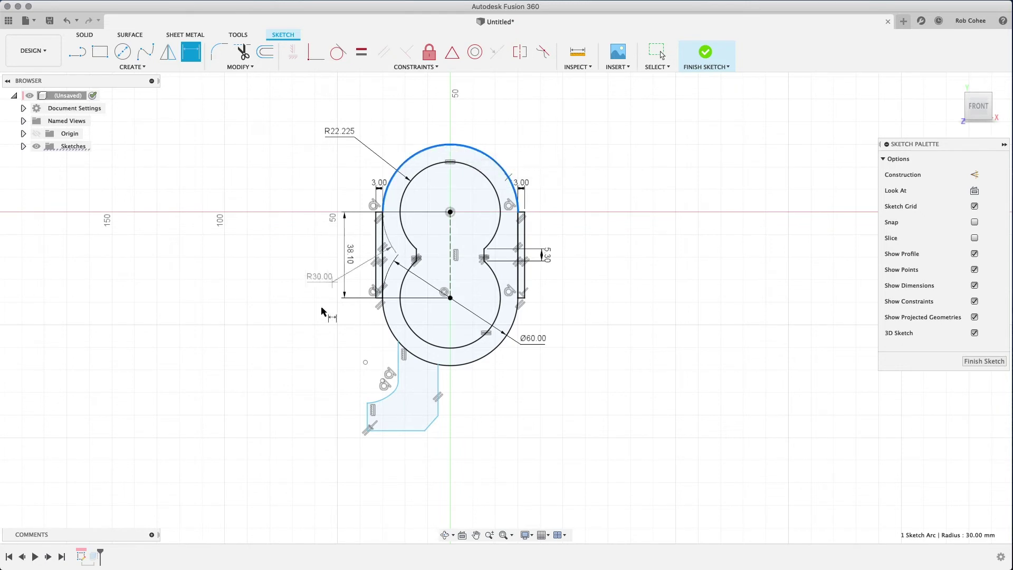
pyautogui.click(404, 431)
pyautogui.scroll(3, 319, 348)
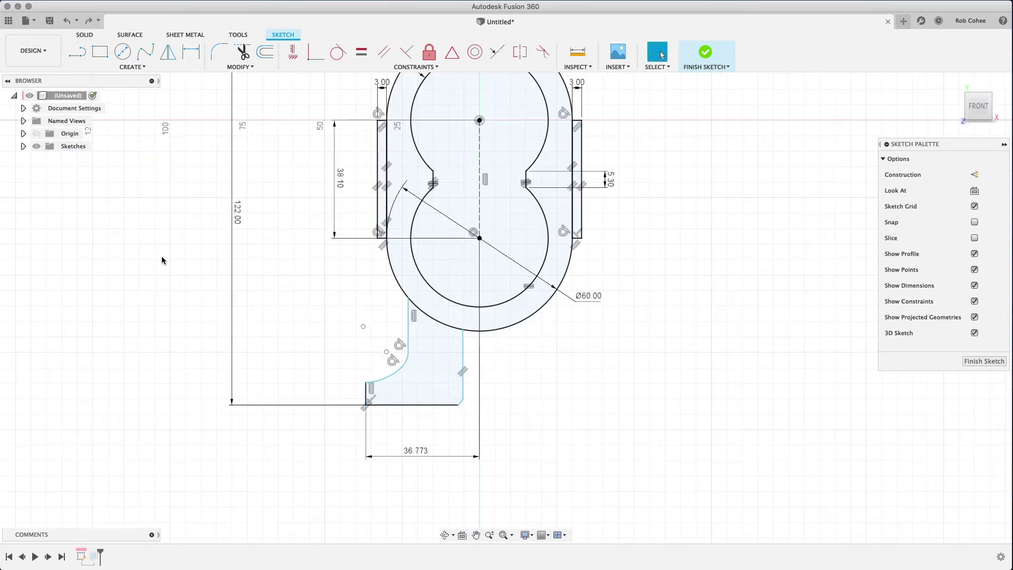
# - Set the horizontal distance from the foot's outer end to the slot's centre to 40 mm
pyautogui.doubleClick(413, 454)
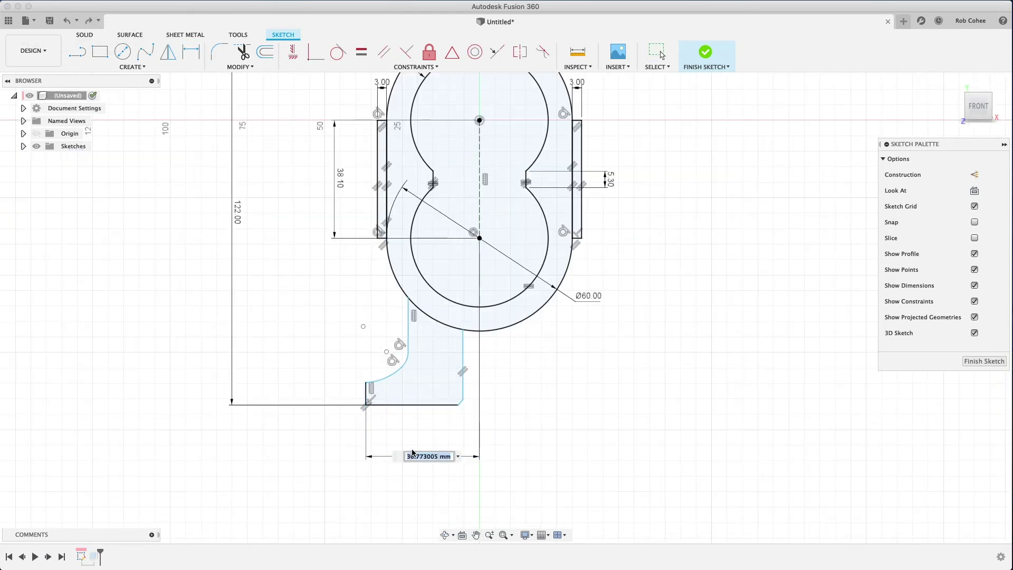
pyautogui.write('40')
pyautogui.press('Return')
# - Reshape the foot by moving its inner vertical edge away from the slot's centreline and enlarging the angled corner
pyautogui.scroll(5, 459, 405)
pyautogui.moveTo(461, 400); pyautogui.dragTo(430, 364)
pyautogui.moveTo(468, 227); pyautogui.dragTo(431, 227)
pyautogui.moveTo(199, 343); pyautogui.dragTo(275, 301)
pyautogui.scroll(-3, 323, 450)
pyautogui.moveTo(324, 450); pyautogui.dragTo(374, 442, button='middle')
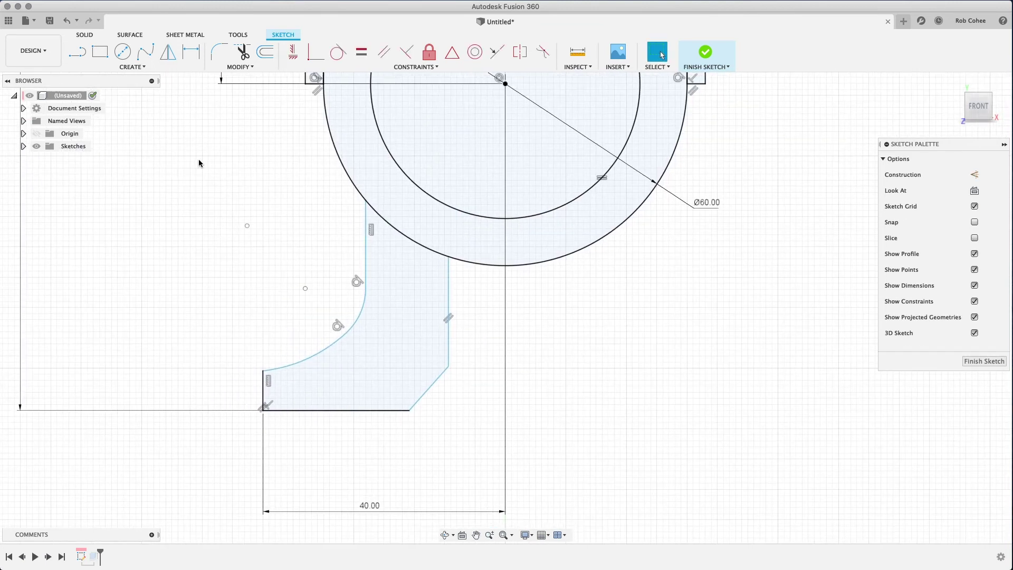
# - Dimension the leg width between the foot's two long vertical lines as 12 mm
pyautogui.press('d')
pyautogui.click(365, 261)
pyautogui.click(448, 280)
pyautogui.click(325, 249)
pyautogui.write('12')
pyautogui.press('Return')
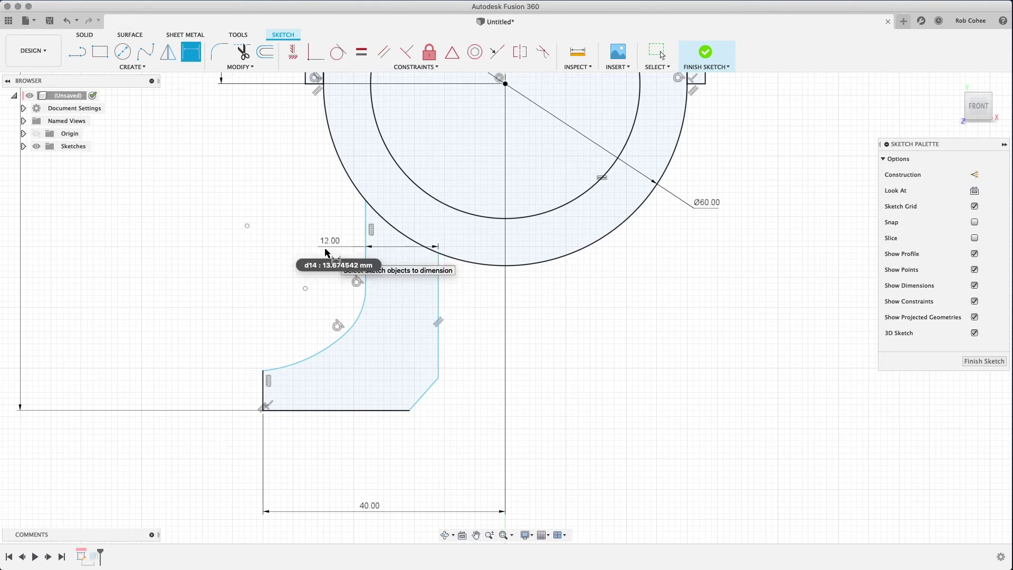
# - Set the radius of the foot's upper arc to 12 mm and its lower arc to 18 mm
pyautogui.click(355, 319)
pyautogui.click(331, 300)
pyautogui.write('12')
pyautogui.press('Return')
pyautogui.click(303, 361)
pyautogui.click(291, 337)
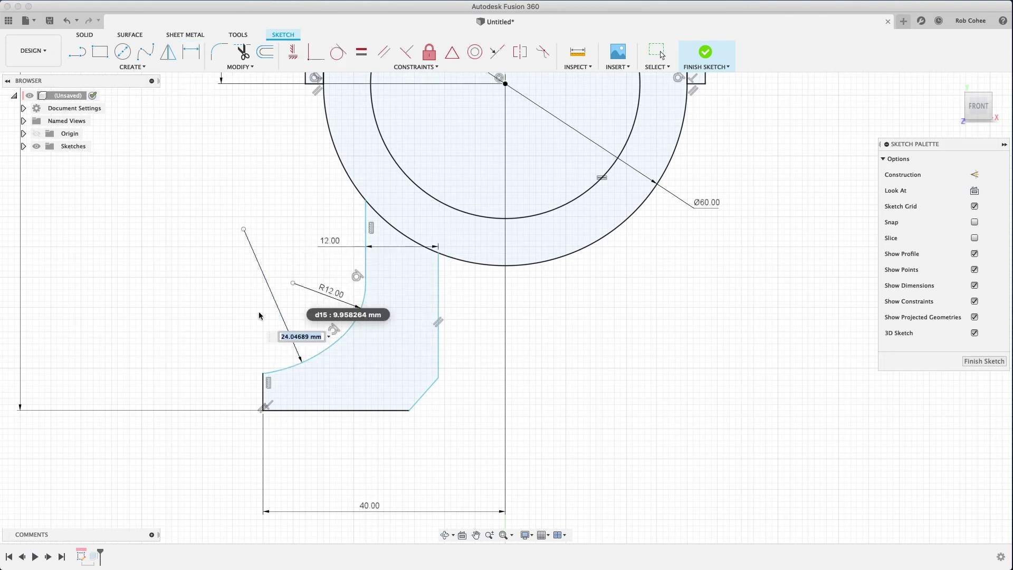
pyautogui.write('18')
pyautogui.press('Return')
# - Dimension the foot's short outer vertical side as 8 mm and the vertical line above the arcs as 15 mm
pyautogui.click(263, 390)
pyautogui.click(234, 385)
pyautogui.write('8')
pyautogui.press('Return')
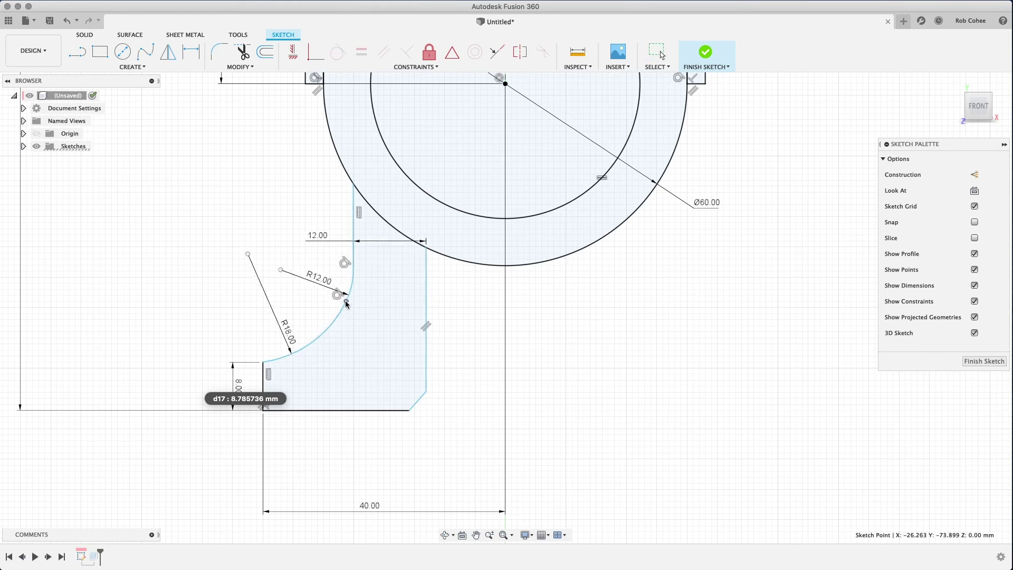
pyautogui.click(350, 224)
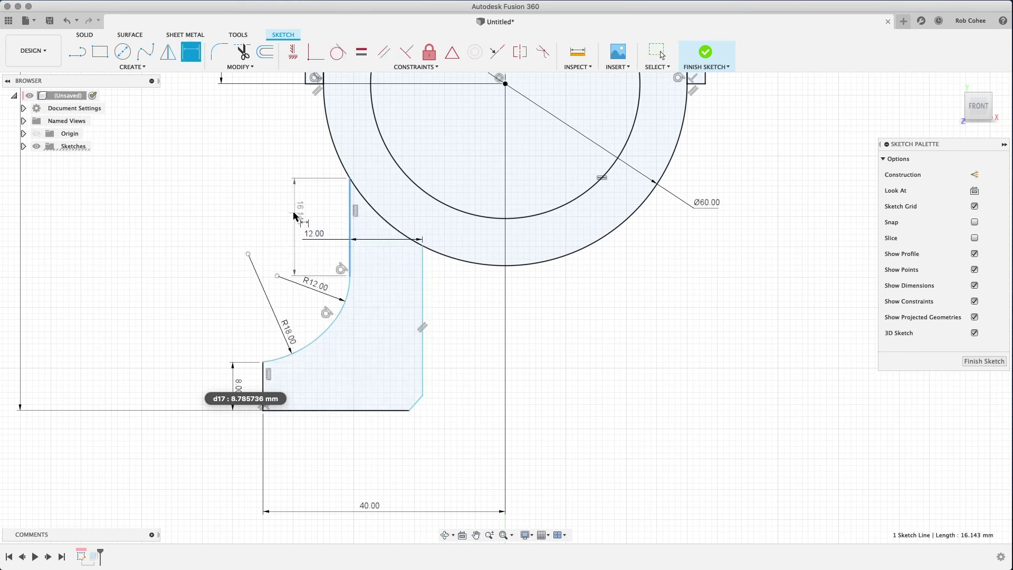
pyautogui.click(269, 216)
pyautogui.write('15')
pyautogui.press('Return')
# - Dimension the angled corner's height as 8 mm and link its horizontal width to that same dimension
pyautogui.click(416, 403)
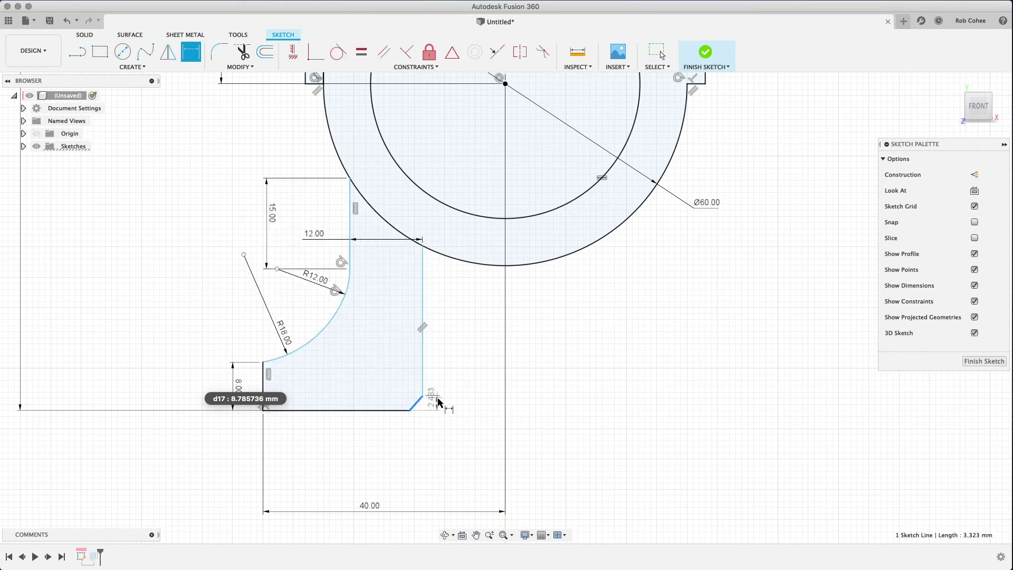
pyautogui.click(447, 403)
pyautogui.write('8')
pyautogui.press('Return')
pyautogui.click(412, 402)
pyautogui.click(414, 443)
pyautogui.click(441, 376)
pyautogui.press('Return')
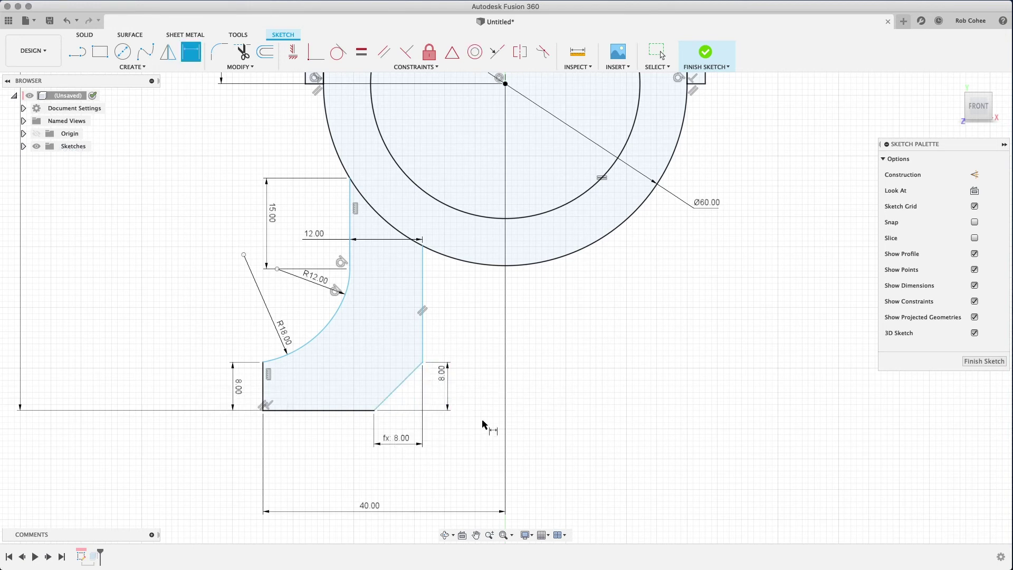
pyautogui.rightClick(181, 272)
pyautogui.click(151, 264)
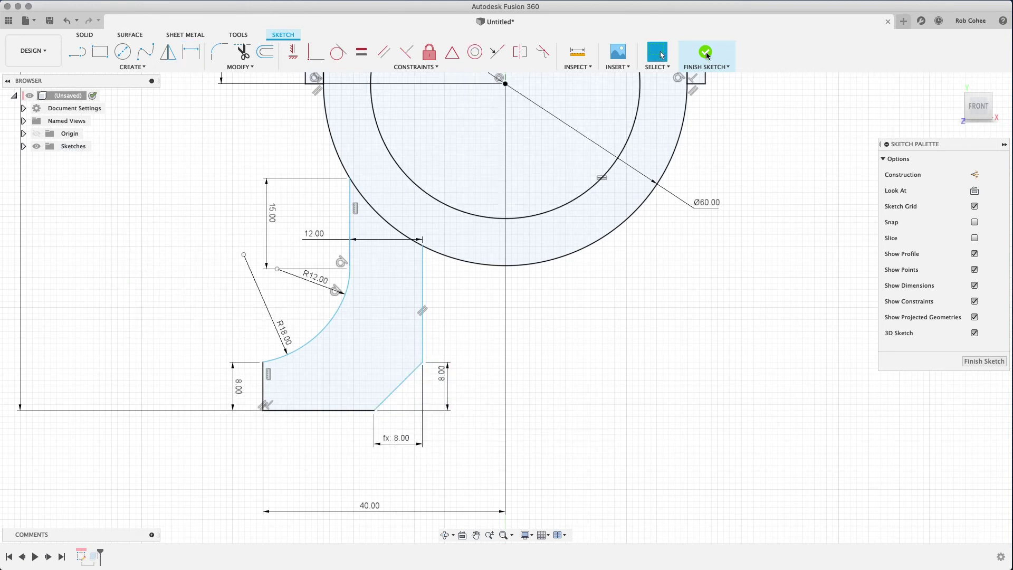
# - Mirror all seven lines and arcs of the foot outline about the slot's vertical construction centreline
pyautogui.scroll(-5, 700, 274)
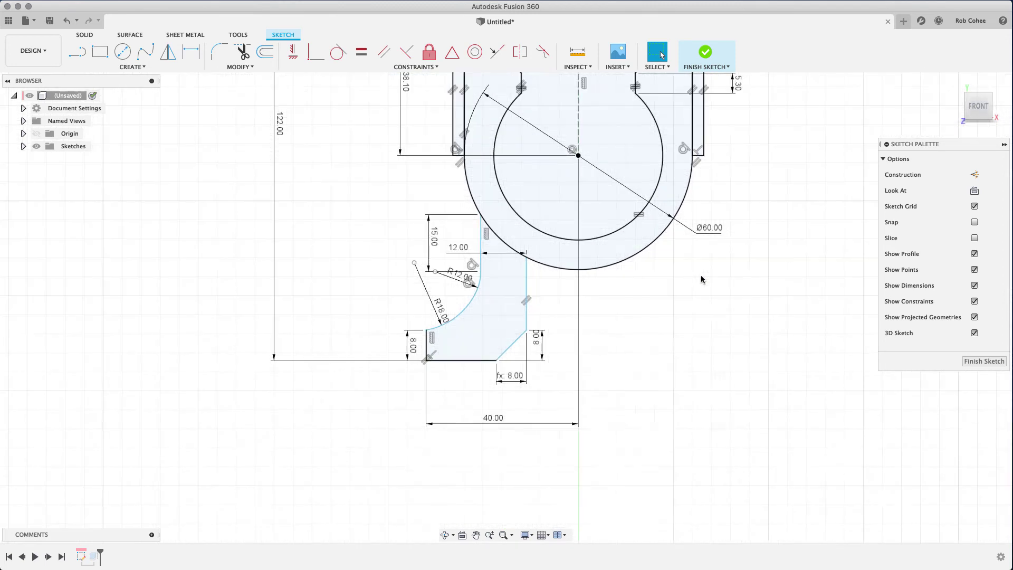
pyautogui.moveTo(701, 274); pyautogui.dragTo(574, 346, button='middle')
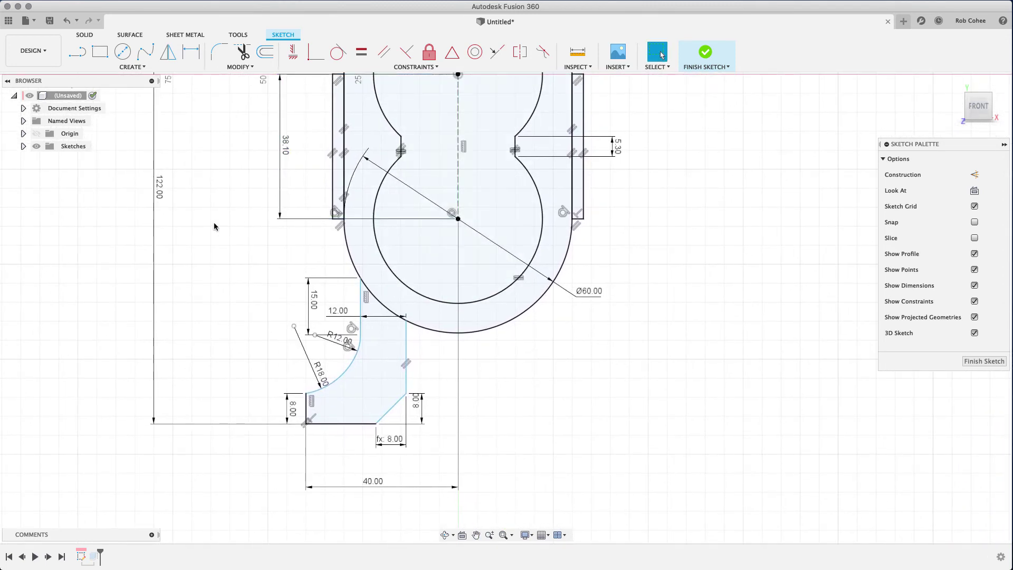
pyautogui.click(242, 67)
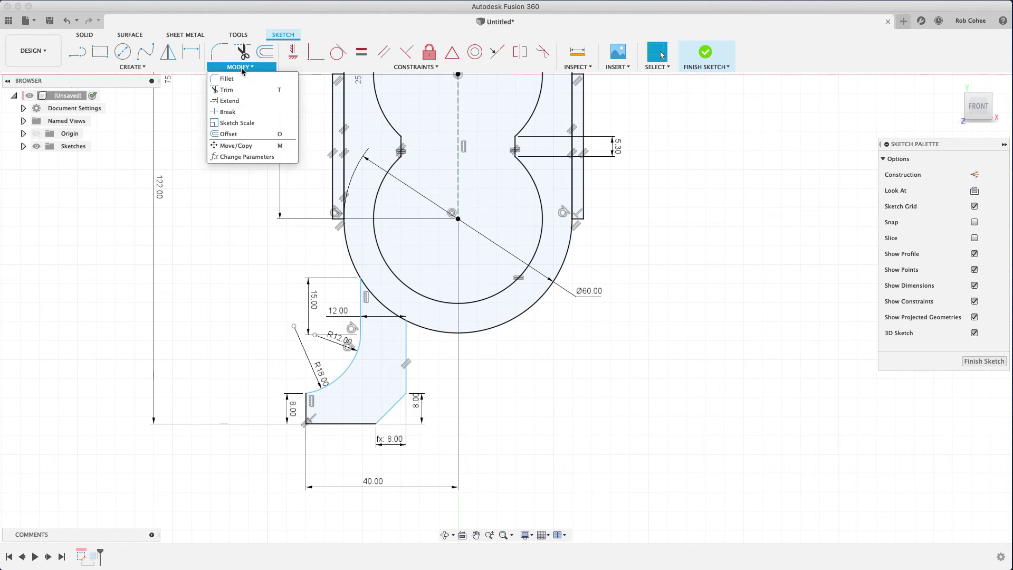
pyautogui.click(167, 51)
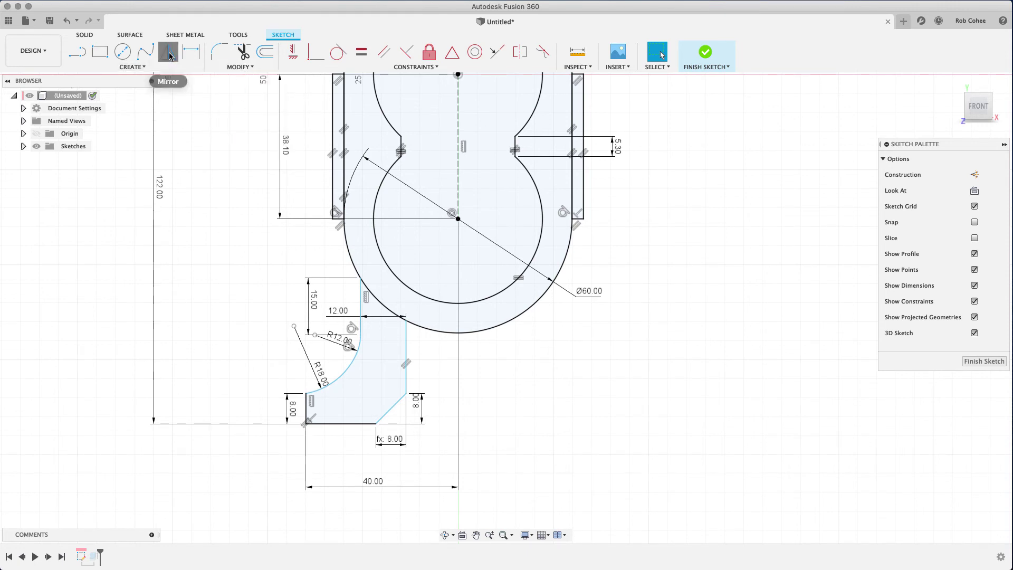
pyautogui.click(359, 305)
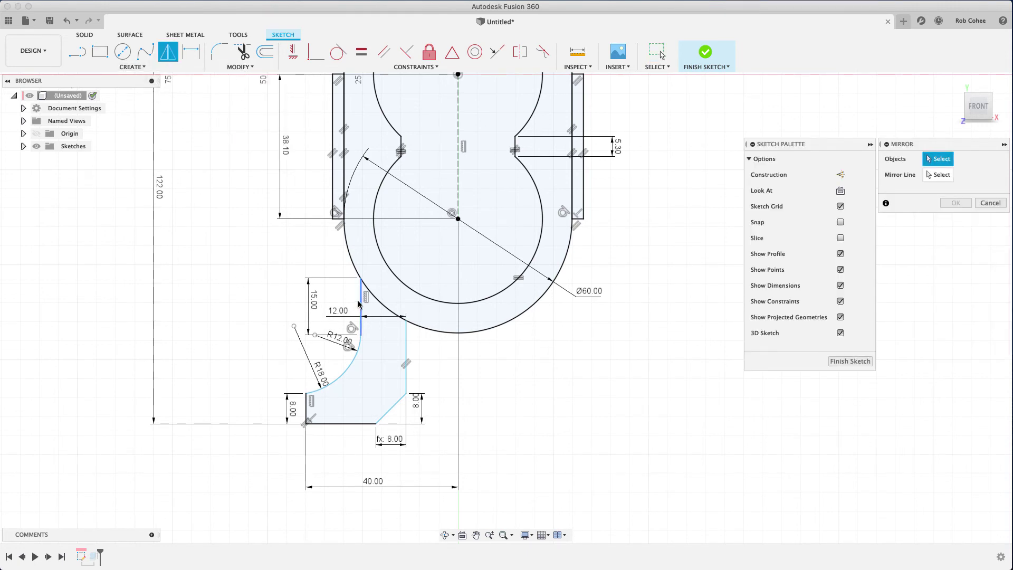
pyautogui.click(360, 350)
pyautogui.click(353, 373)
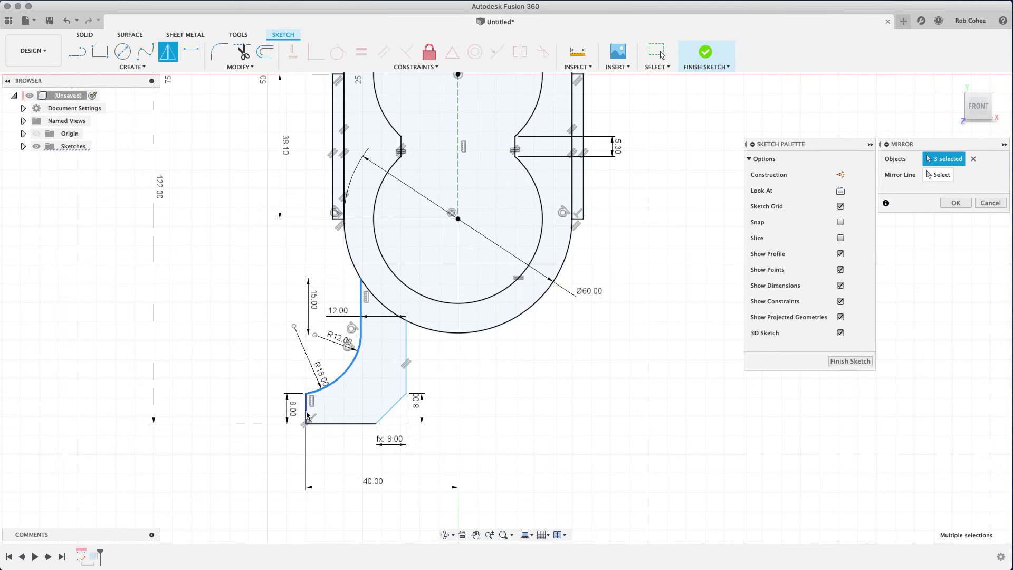
pyautogui.click(380, 418)
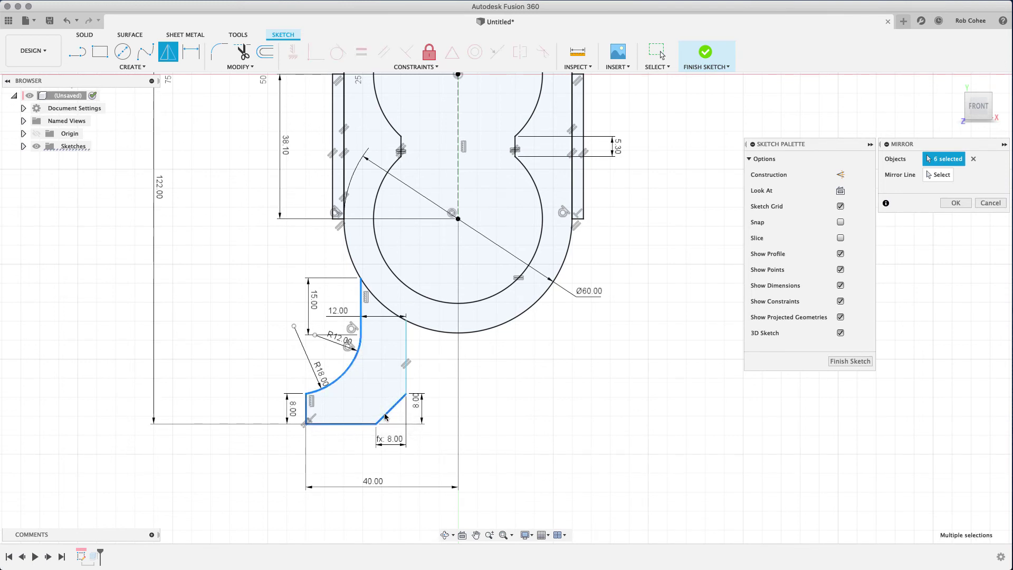
pyautogui.click(405, 389)
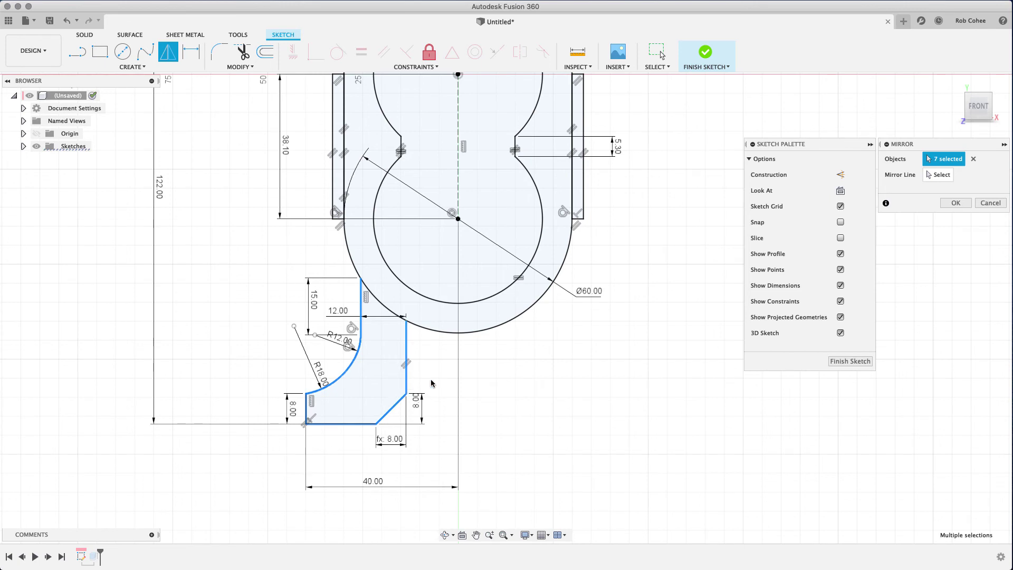
pyautogui.click(943, 175)
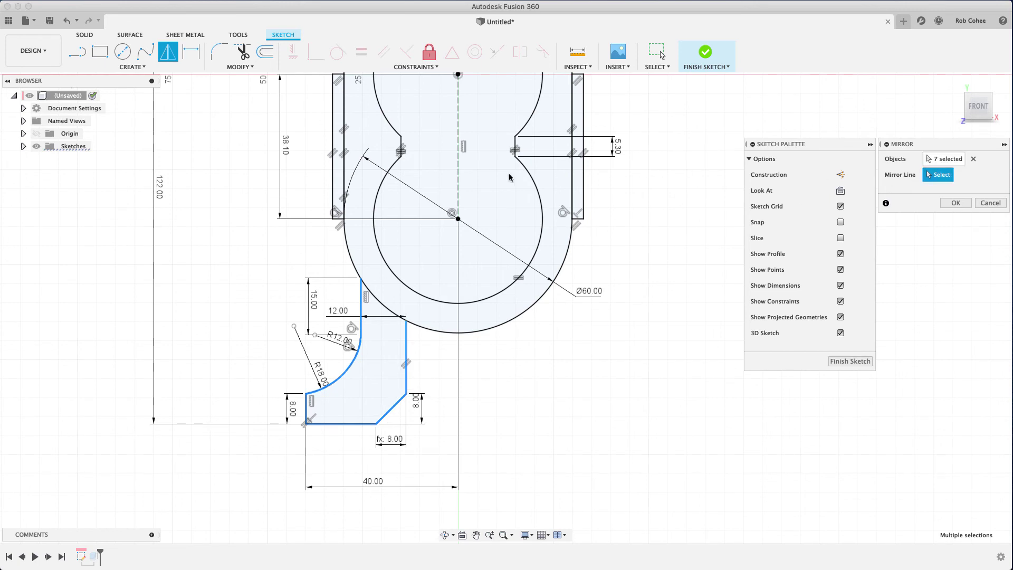
pyautogui.click(458, 184)
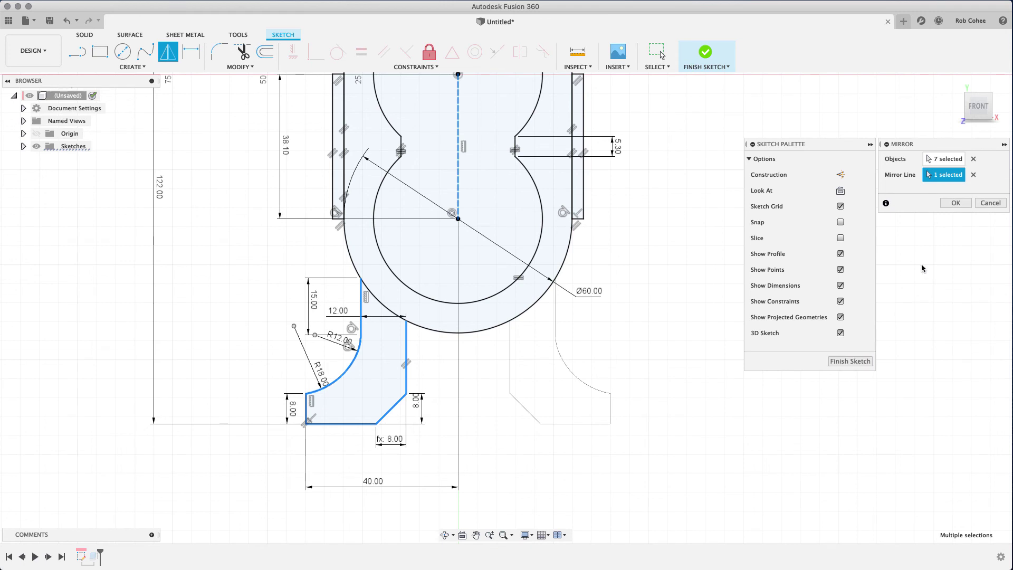
pyautogui.click(956, 205)
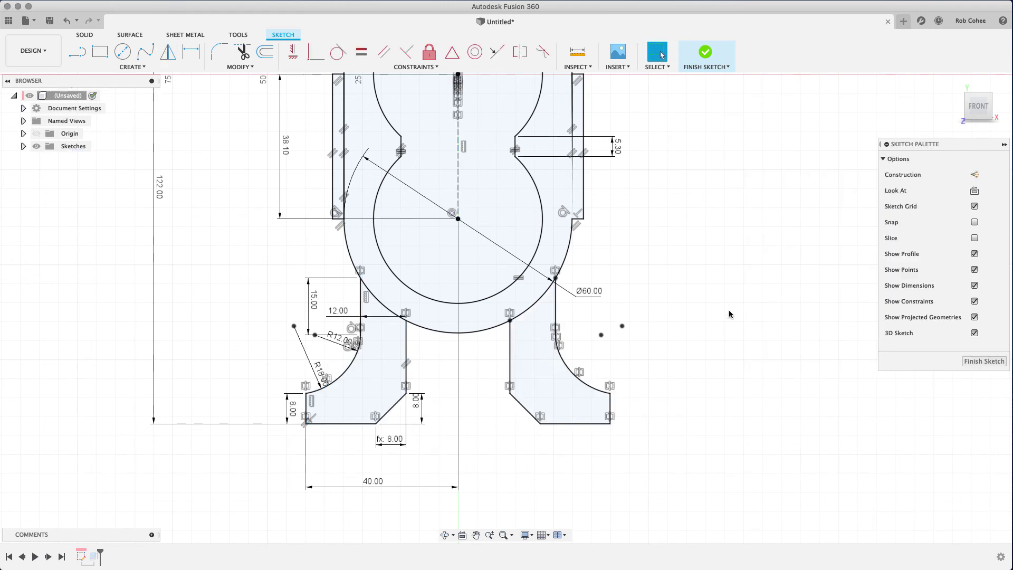
# - Toggle the visibility of the constraint symbols and finish the sketch
pyautogui.scroll(-4, 731, 314)
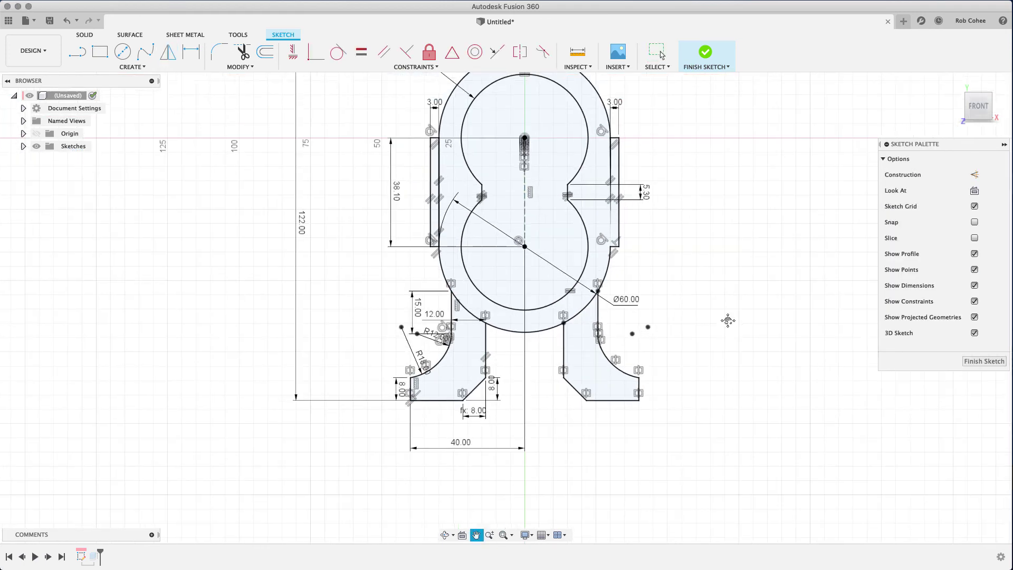
pyautogui.moveTo(728, 319); pyautogui.dragTo(706, 379, button='middle')
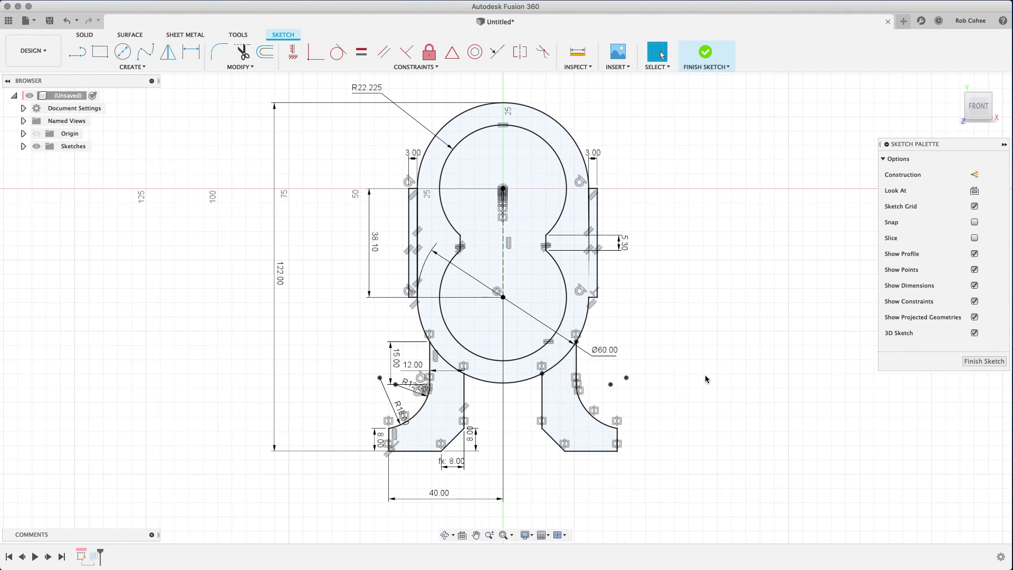
pyautogui.click(974, 301)
pyautogui.click(975, 301)
pyautogui.click(975, 301)
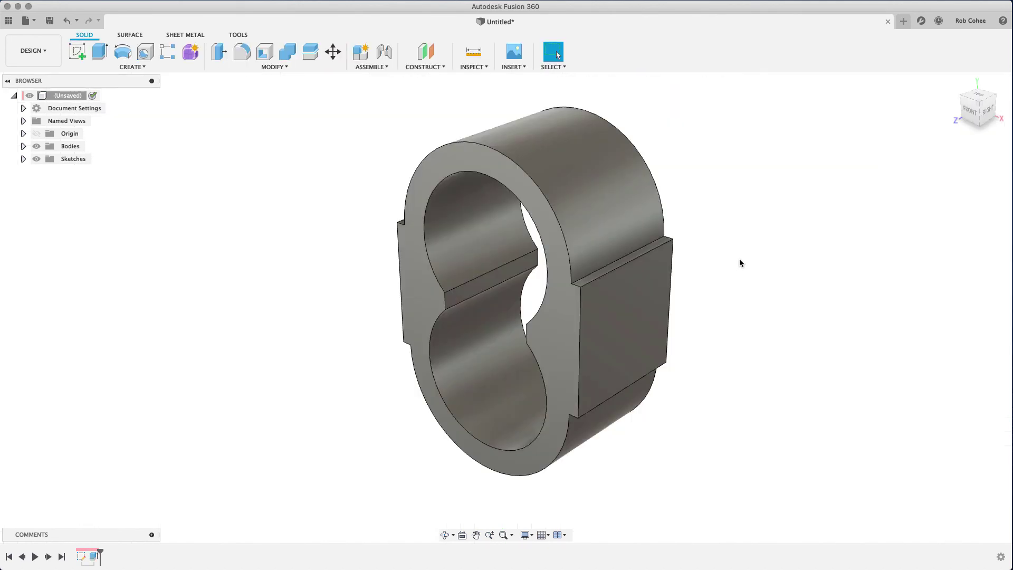
# - Edit the housing extrusion to add both foot profiles to its 40.2 mm symmetric selection
pyautogui.rightClick(96, 559)
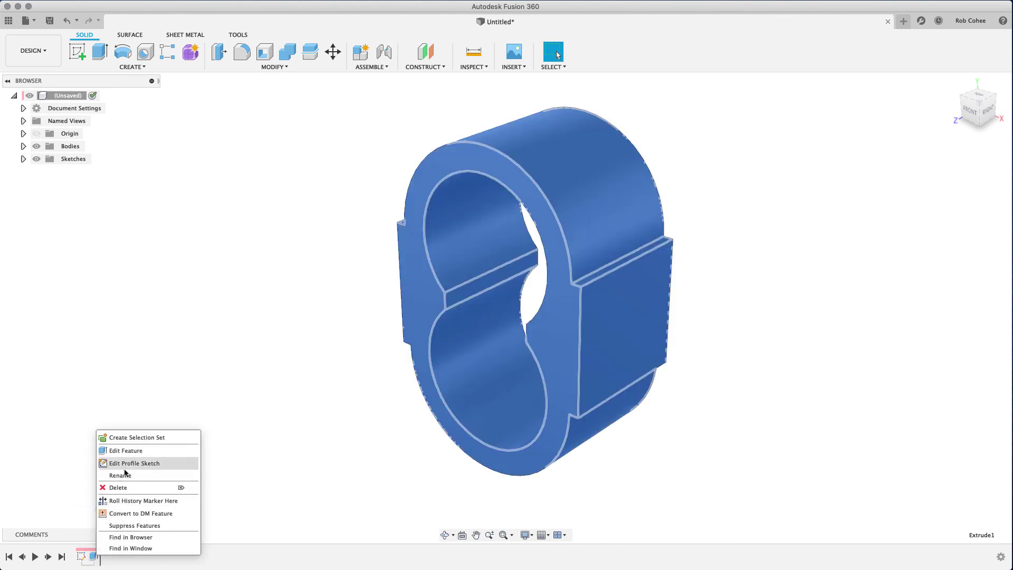
pyautogui.click(132, 452)
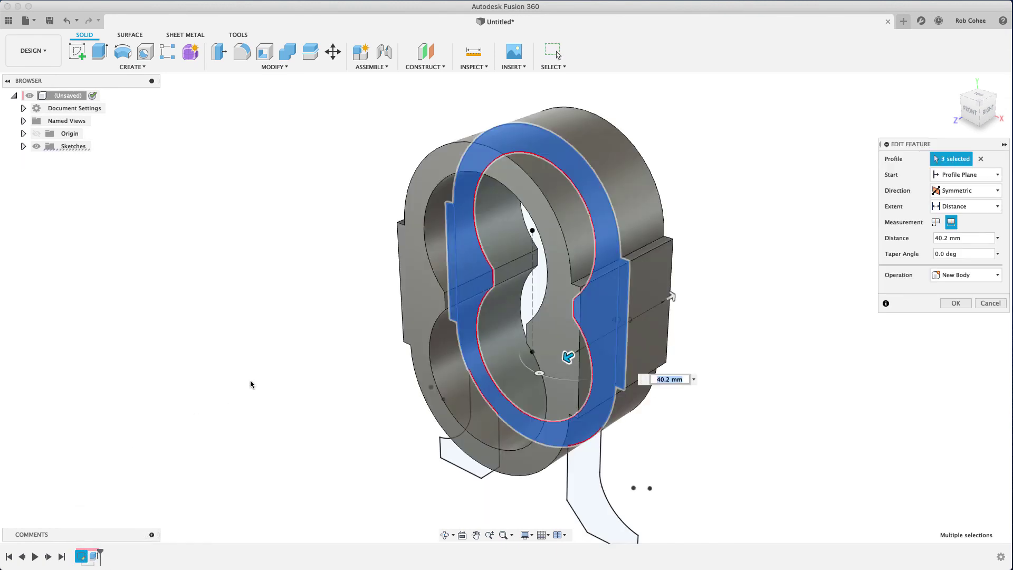
pyautogui.click(463, 398)
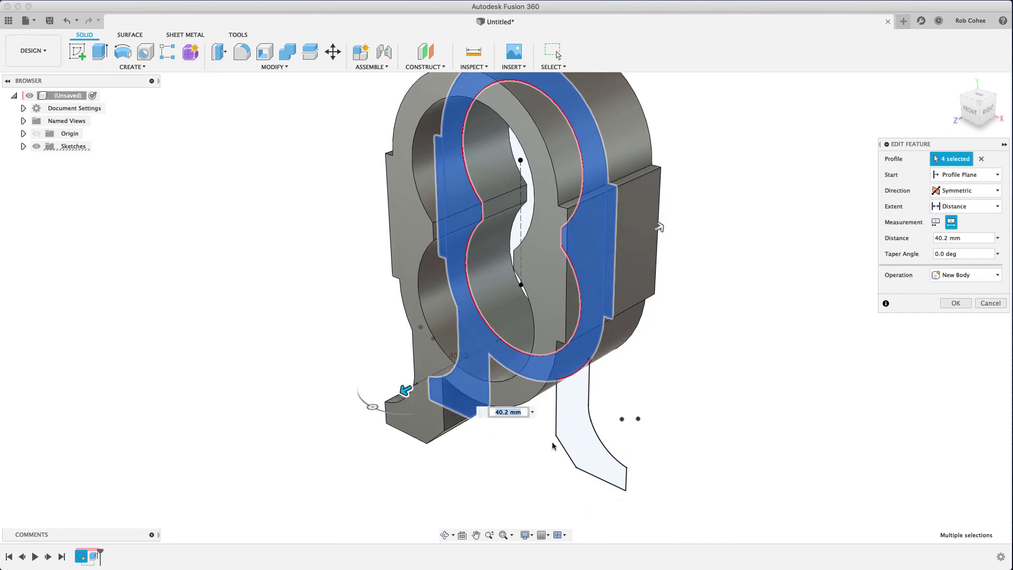
pyautogui.click(558, 446)
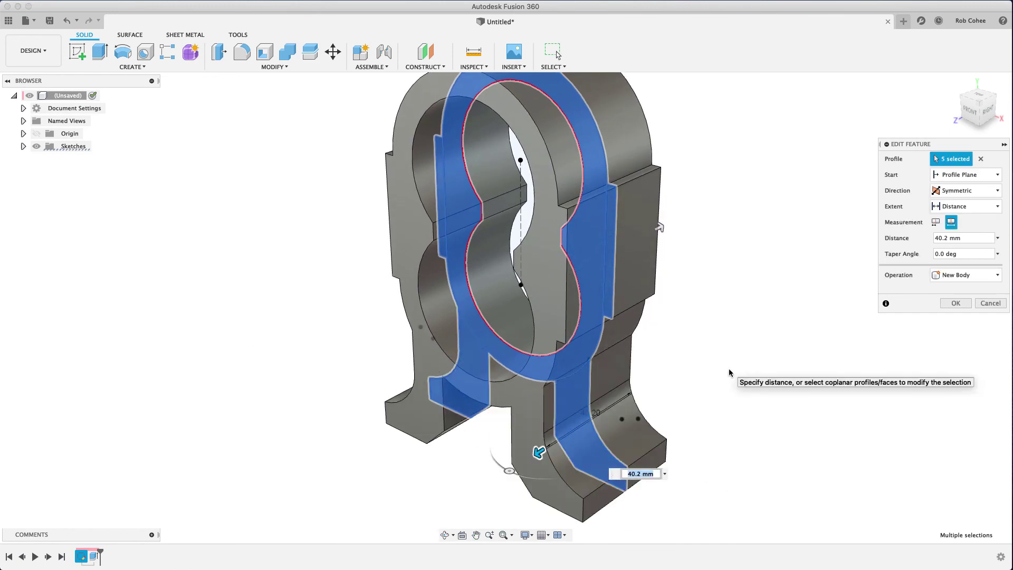
pyautogui.click(954, 304)
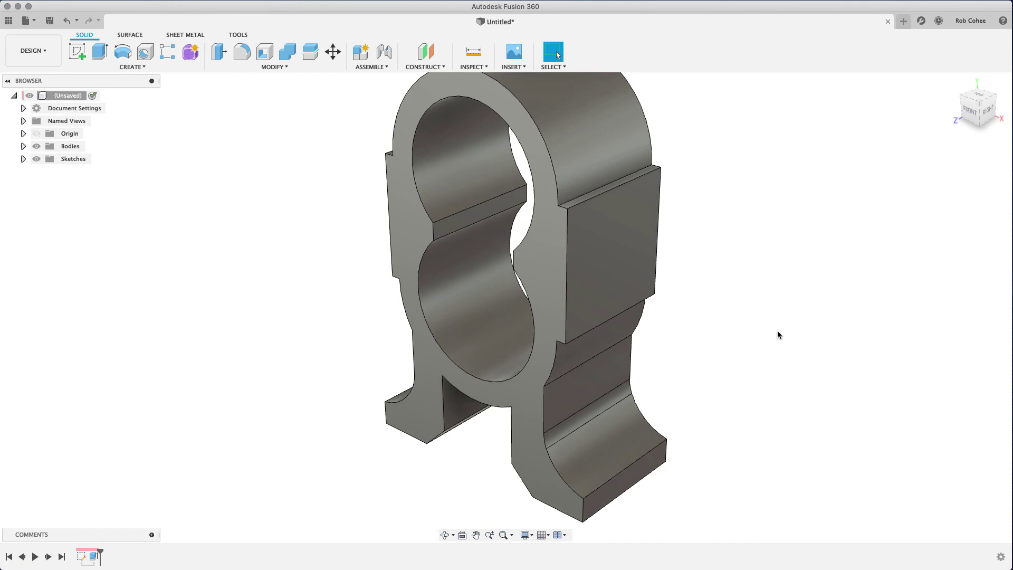